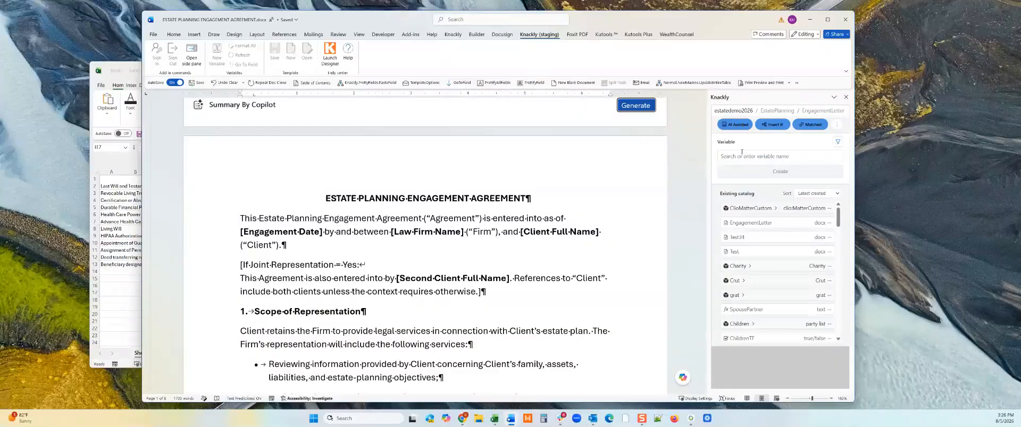
left_click(796, 267)
left_click(765, 265)
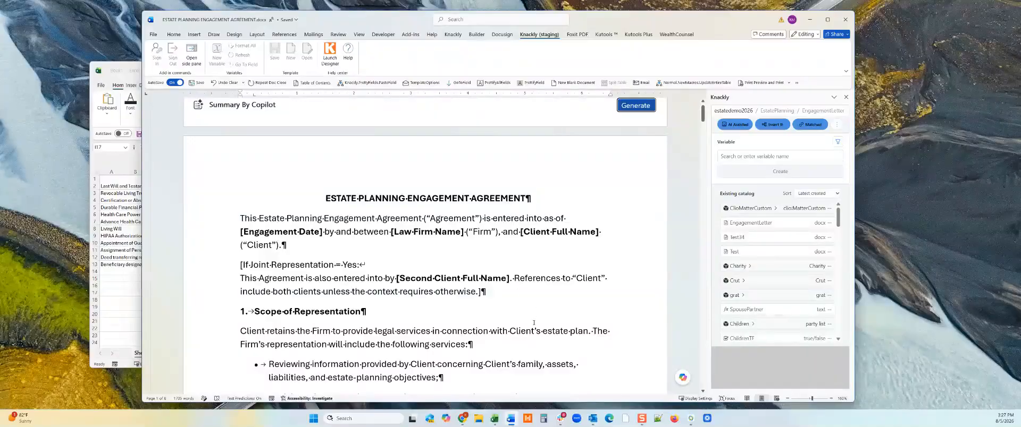
left_click(837, 142)
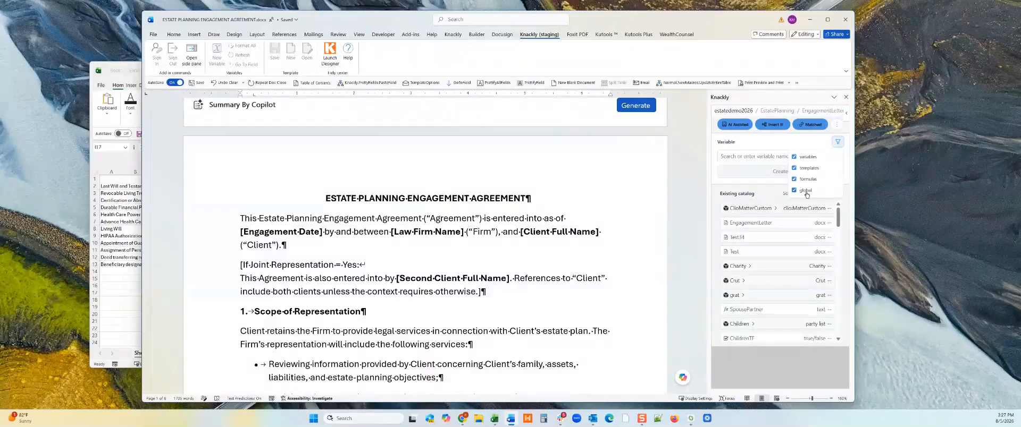
left_click(816, 140)
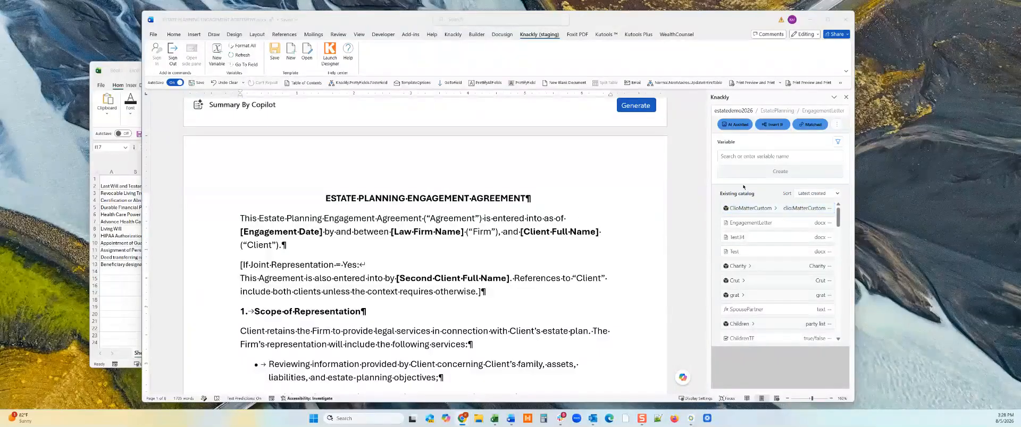
Create a date variable named Engagement.EngagementDate for the [Engagement Date] placeholder in the opening paragraph.
scroll(237, 264, "down", 1)
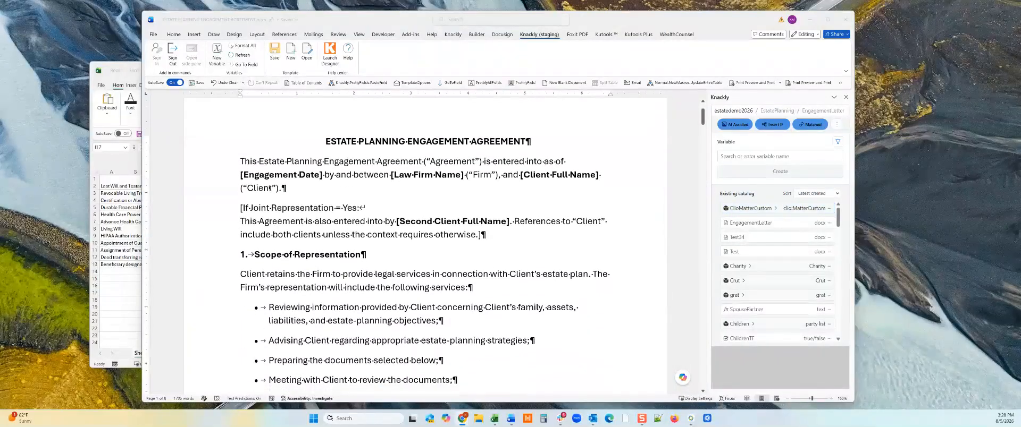
left_click_drag(243, 177, 322, 176)
left_click(779, 156)
type("Engagement.")
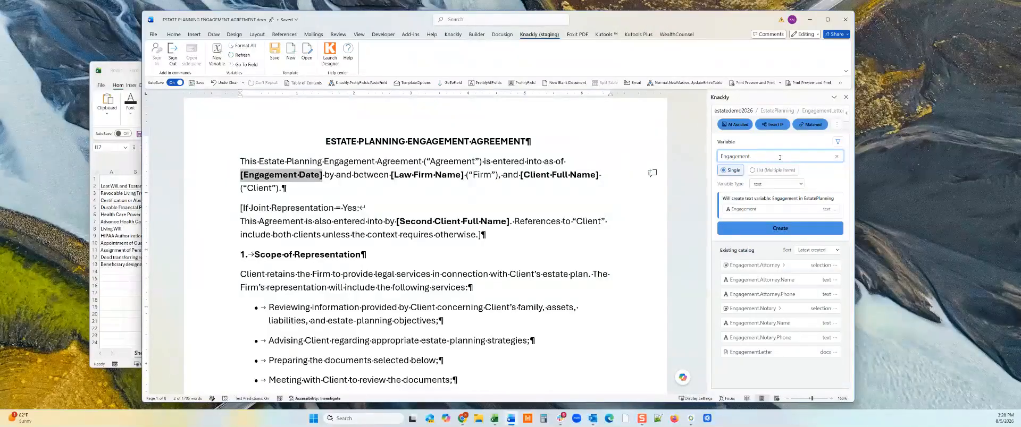
key("BackSpace")
key("BackSpace")
key("BackSpace")
key("BackSpace")
key("BackSpace")
type("ement")
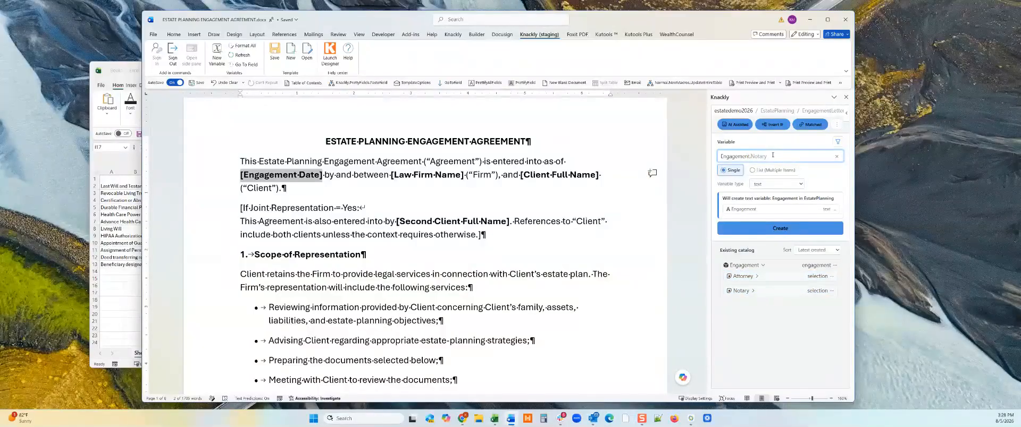
type("EngagementDate")
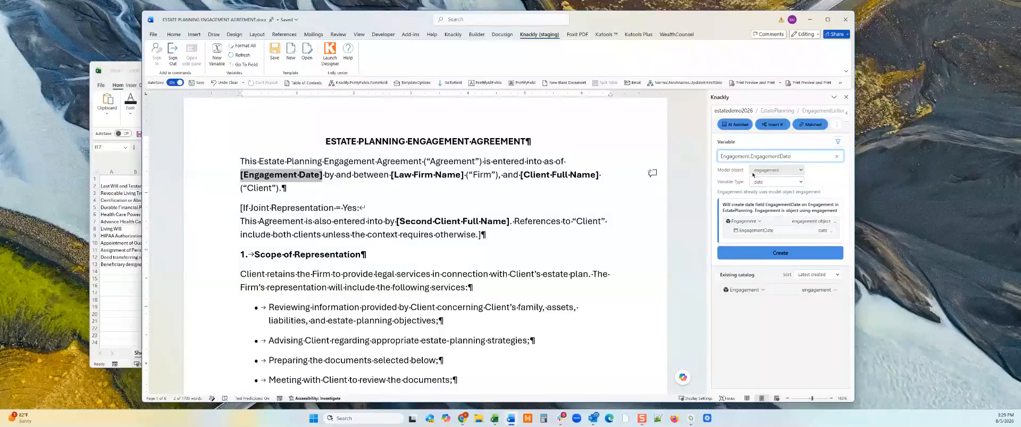
left_click(789, 254)
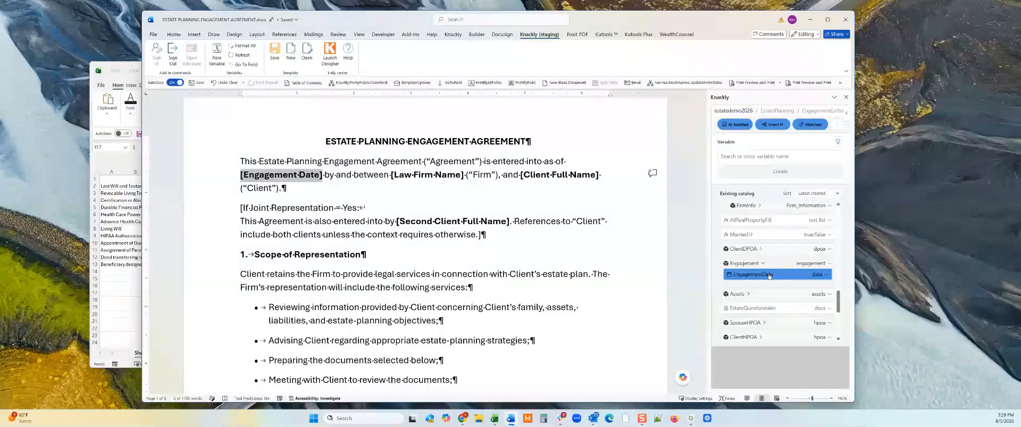
Replace the [Engagement Date] placeholder with the EngagementDate variable, using the "January 1, 2025" date format.
left_click(769, 276)
left_click(761, 265)
left_click(760, 291)
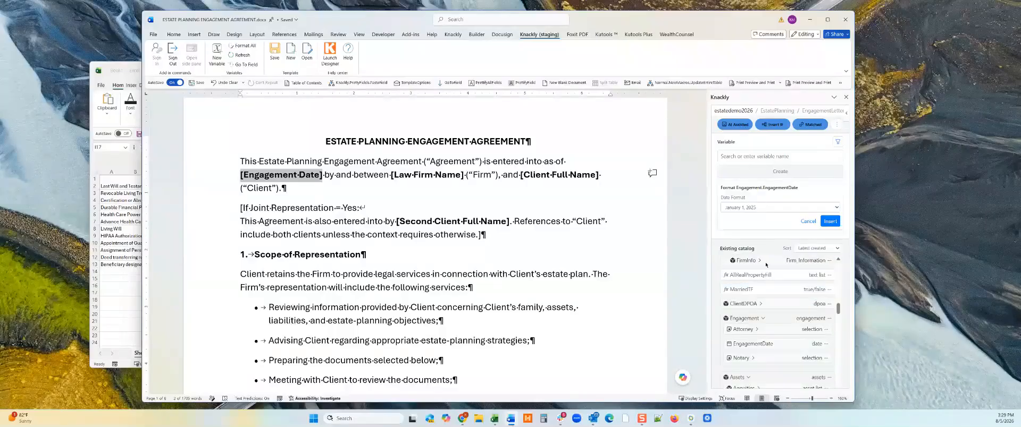
left_click(763, 208)
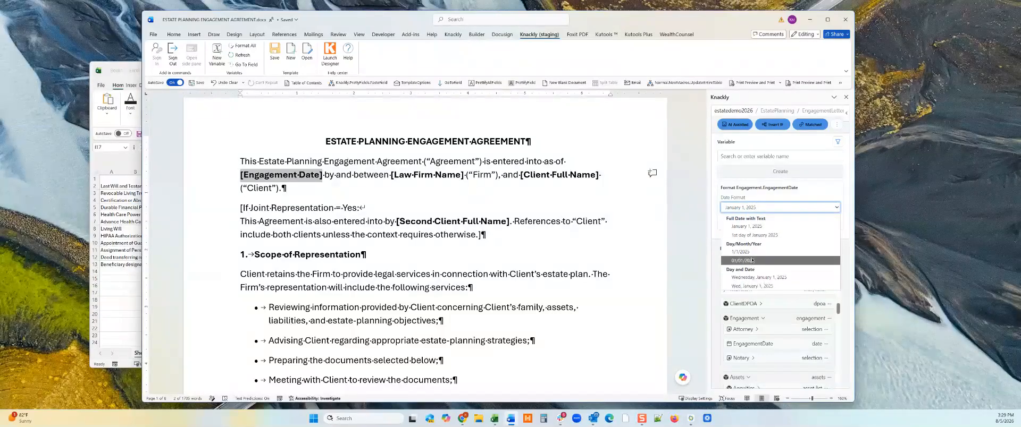
left_click(751, 227)
left_click(830, 221)
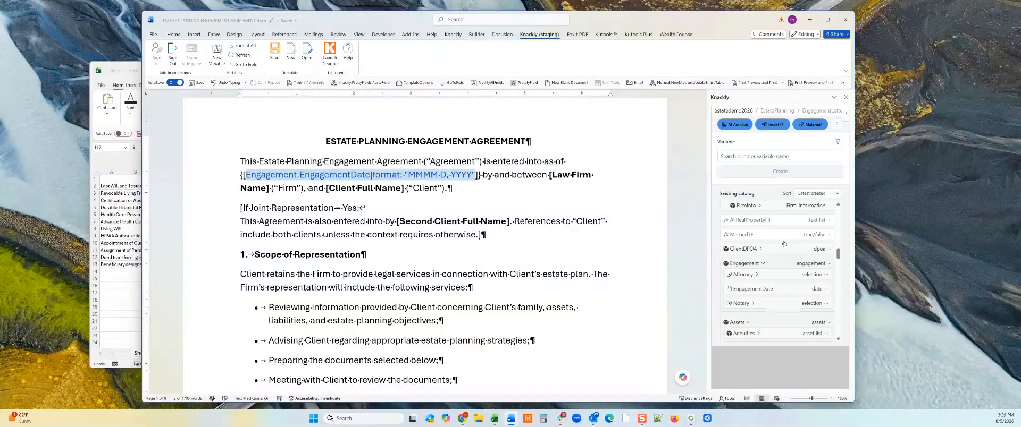
left_click(375, 175)
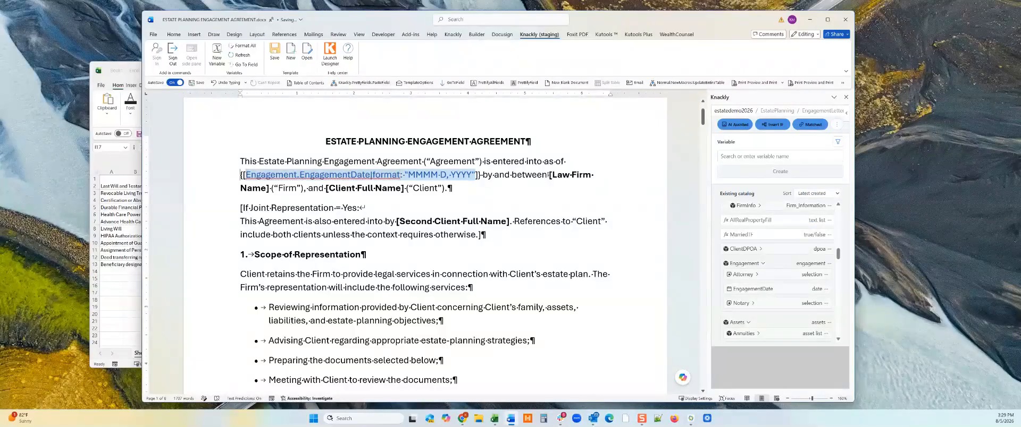
Select the [Law Firm Name] placeholder in the opening paragraph and create a single text variable named LawFirmName.
left_click(550, 175)
key("shift+Right")
key("shift+Right")
key("shift+Right")
key("shift+Right")
key("shift+Right")
key("shift+Right")
key("shift+Right")
key("shift+Right")
key("shift+Right")
key("shift+Right")
key("shift+Right")
key("shift+Right")
key("shift+Right")
key("shift+Right")
key("shift+Right")
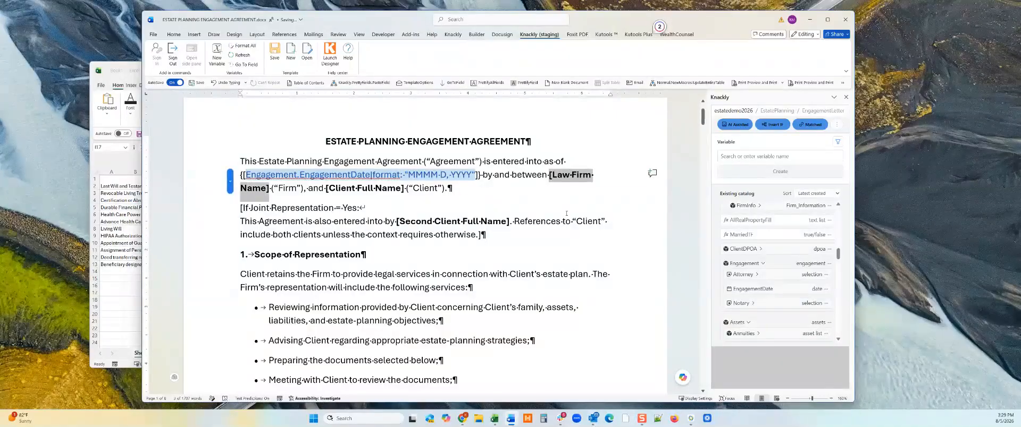
left_click(740, 156)
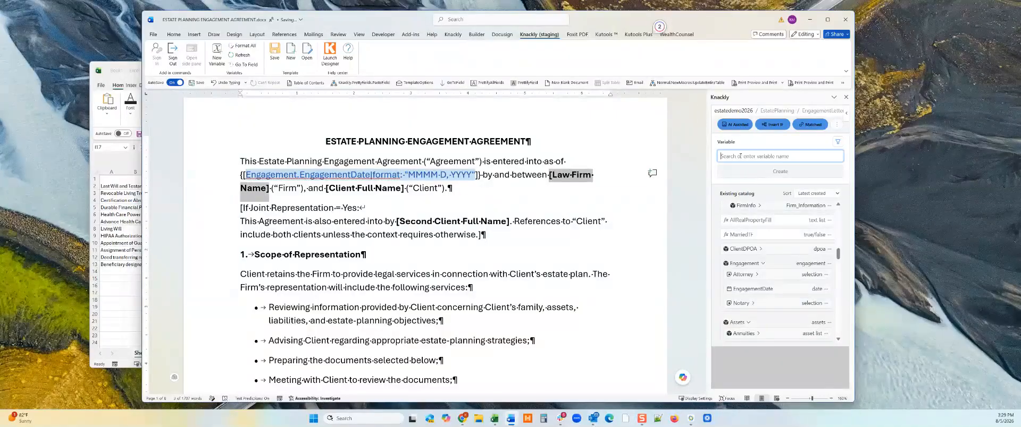
type("LawFirmName")
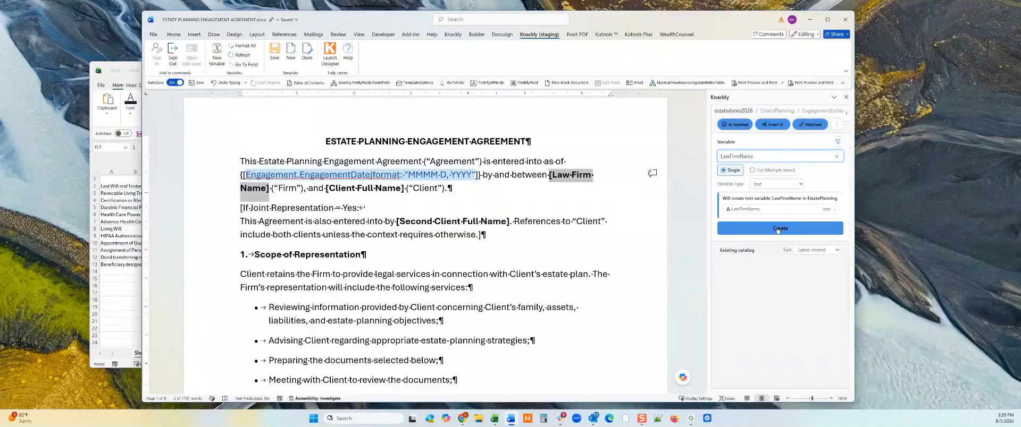
left_click(761, 228)
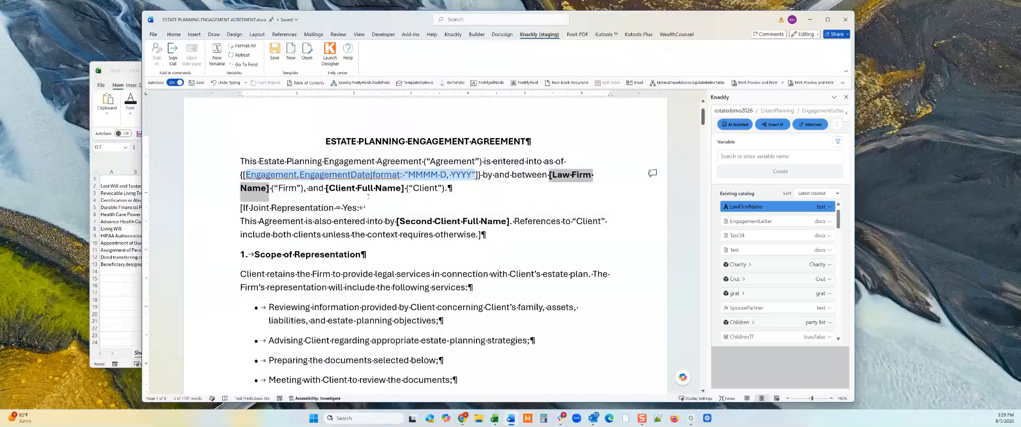
Insert the LawFirmName variable over the selected placeholder with no text formatting.
left_click(760, 208)
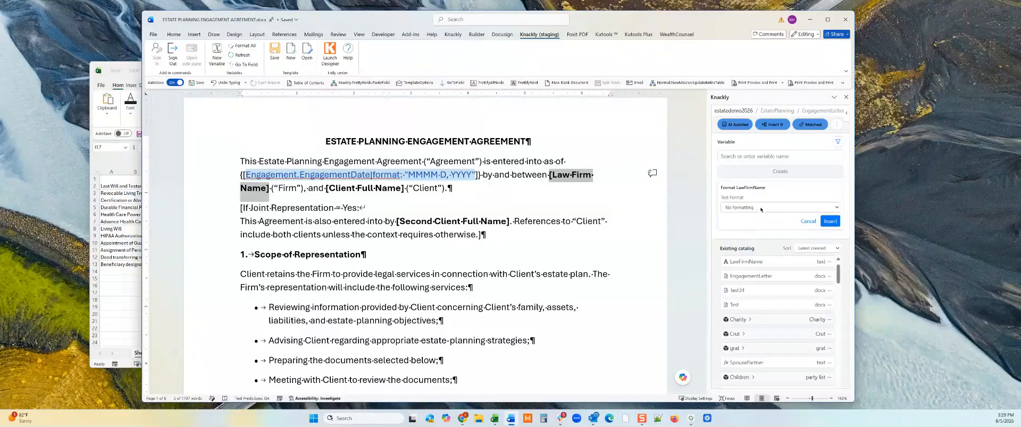
left_click(793, 209)
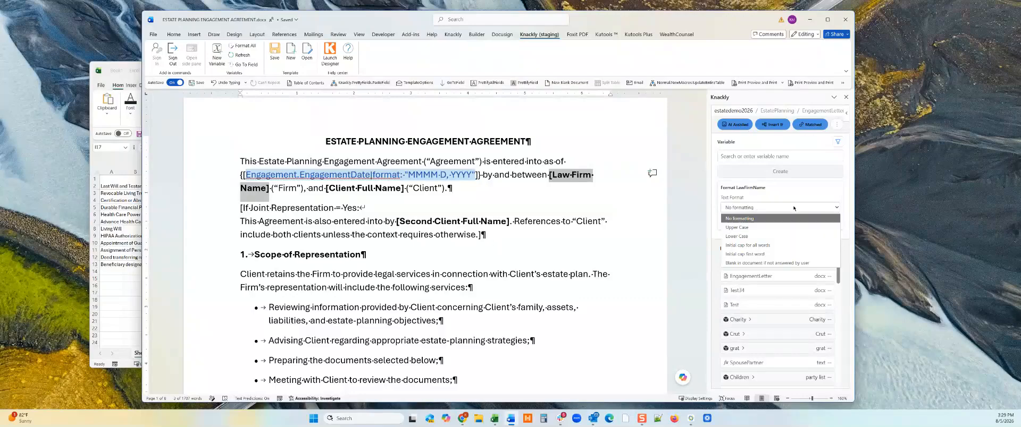
left_click(748, 221)
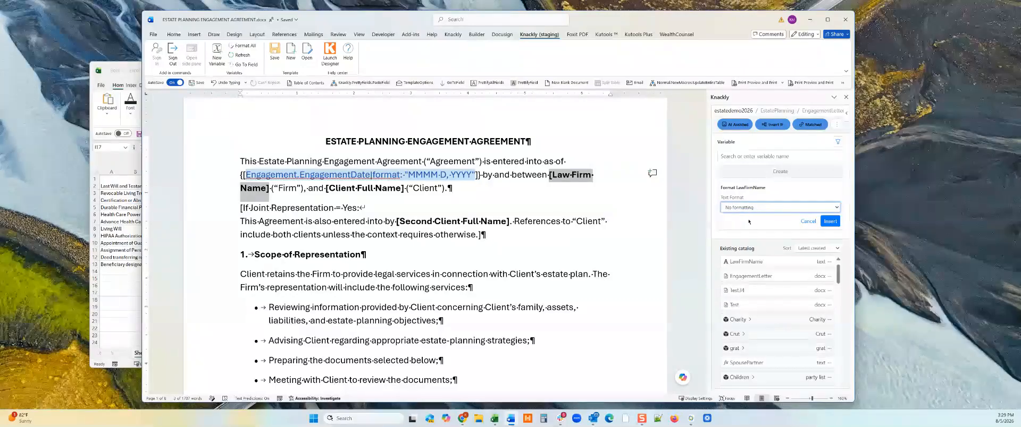
left_click(830, 221)
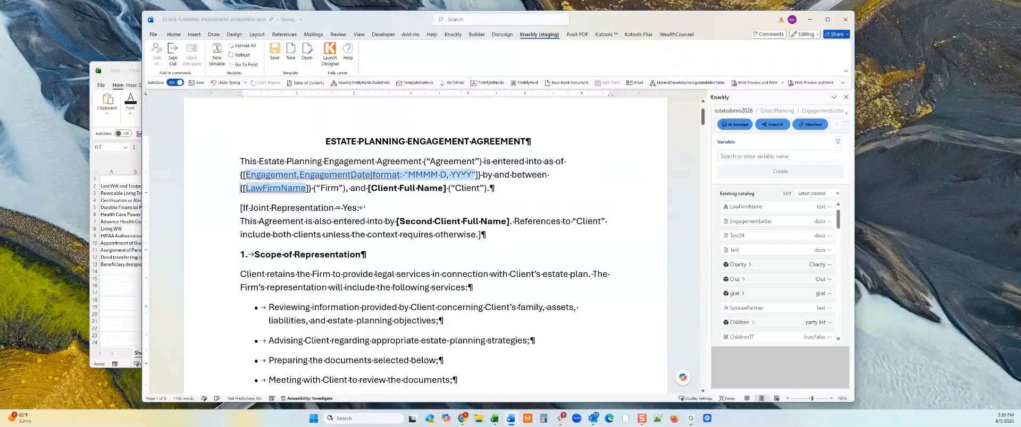
Select the [Client Full Name] placeholder in the opening paragraph and look up Client.FullName as its variable.
left_click_drag(368, 189, 446, 188)
left_click(736, 157)
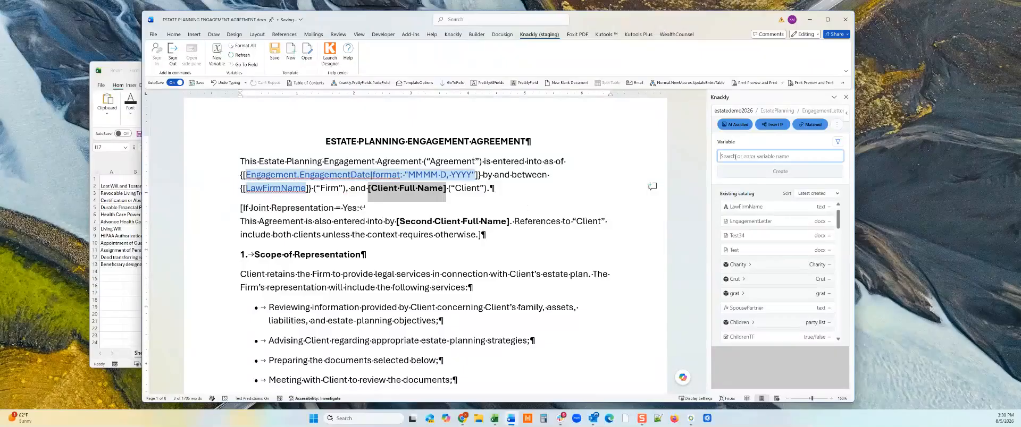
type("Client")
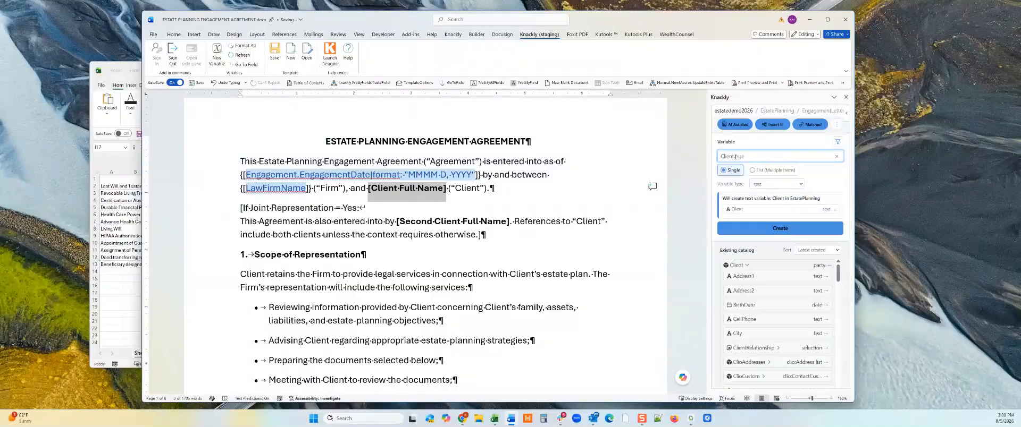
type(".FullName")
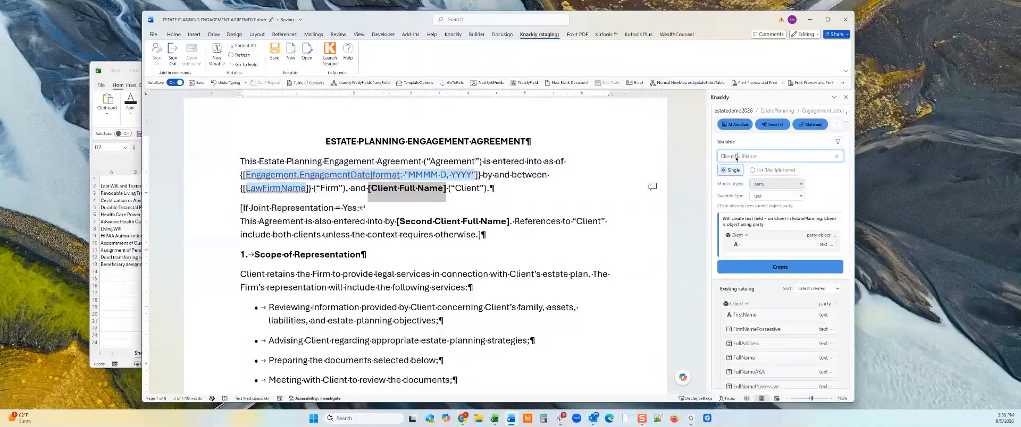
Search the catalog for FullName and choose the existing Client.FullName variable.
double_click(736, 158)
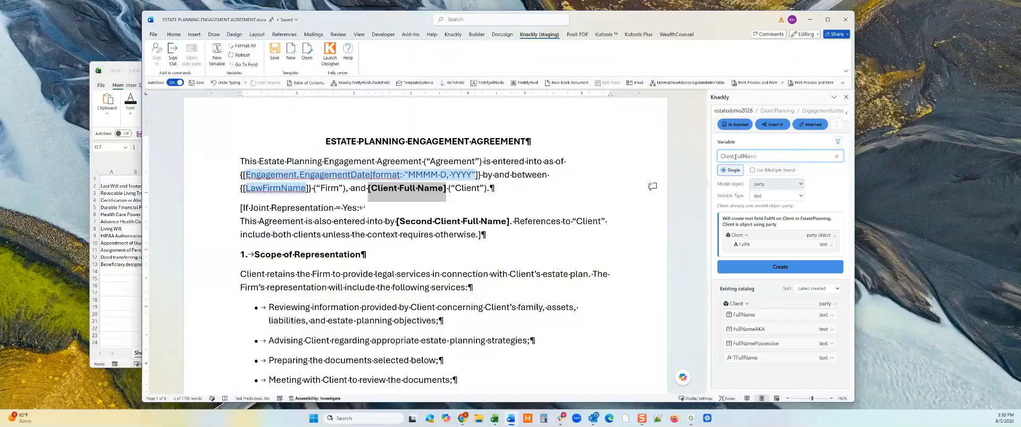
key("BackSpace")
type("Full")
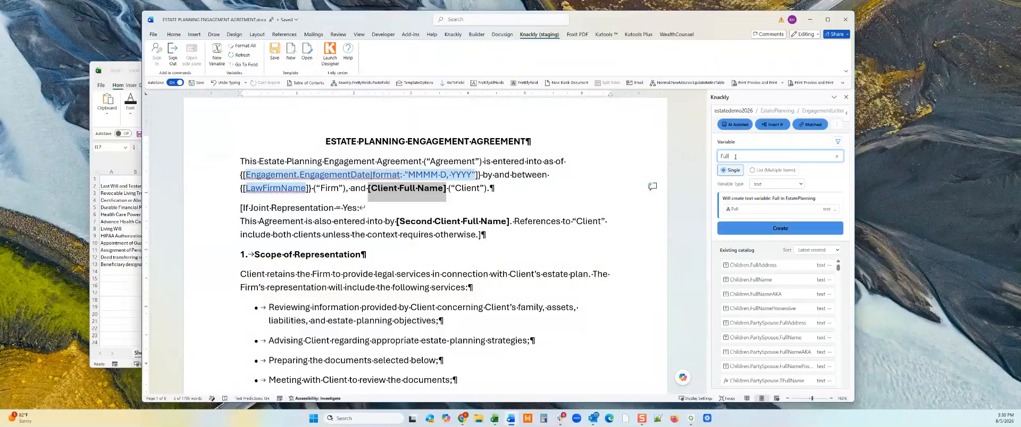
type("Name")
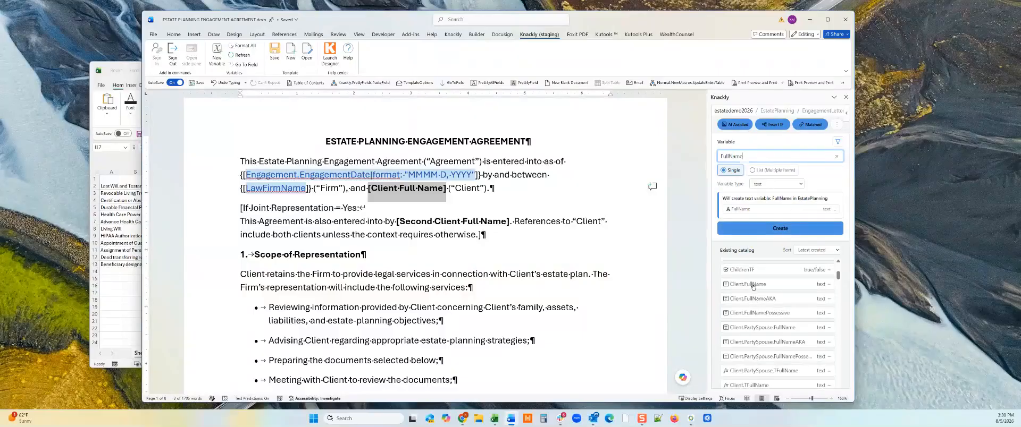
left_click(751, 285)
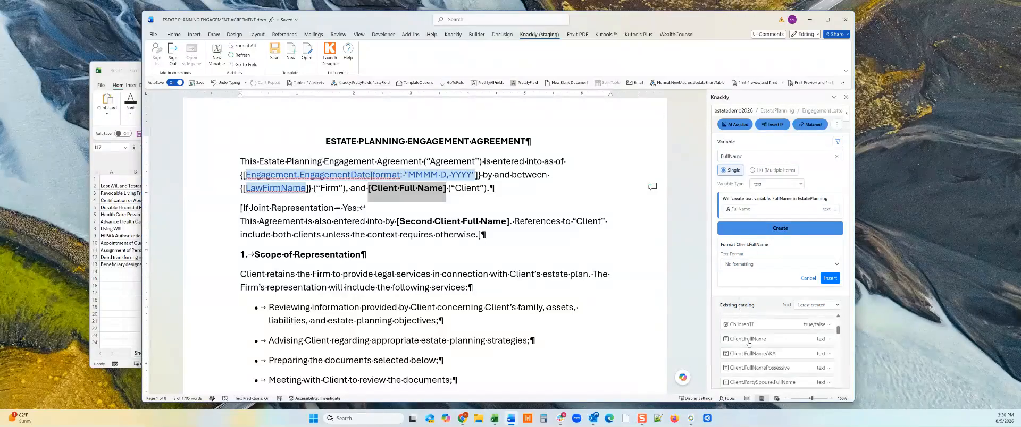
Enter Client.FullName as the variable name and insert it over the [Client Full Name] placeholder with no formatting.
left_click_drag(750, 155, 718, 154)
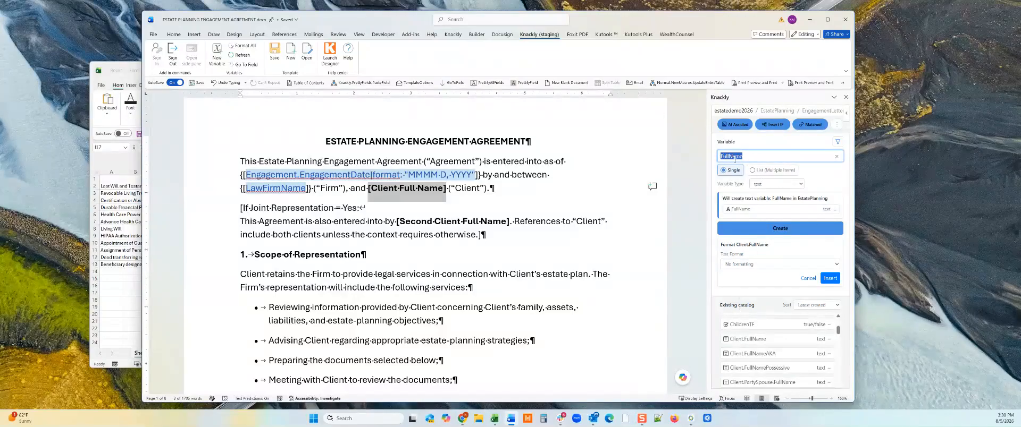
left_click(755, 156)
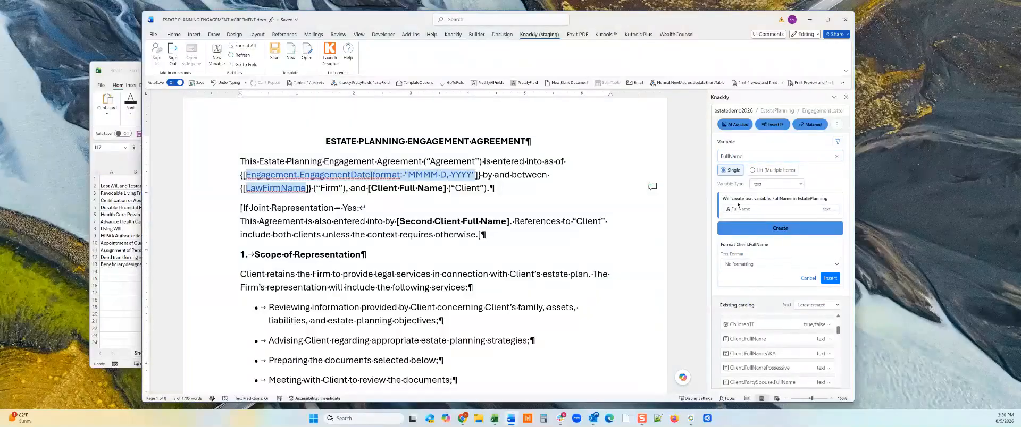
left_click(742, 156)
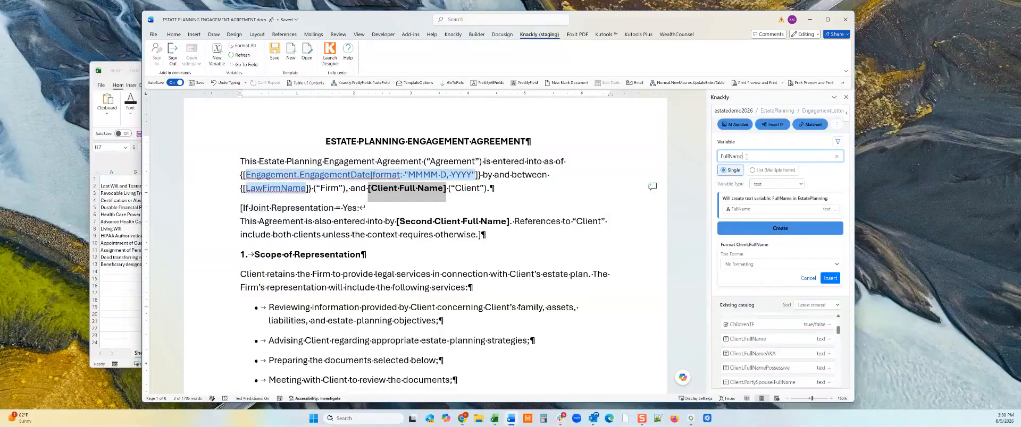
left_click_drag(746, 158, 683, 158)
type("C")
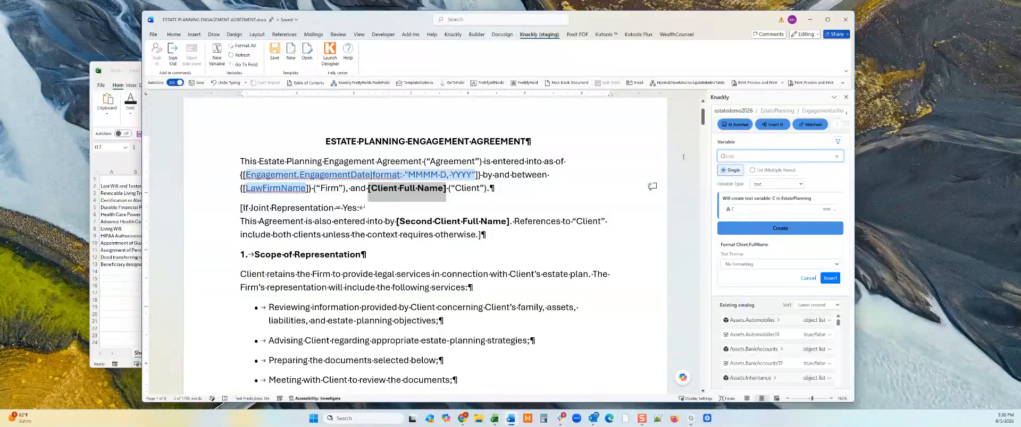
type("lient.FullName")
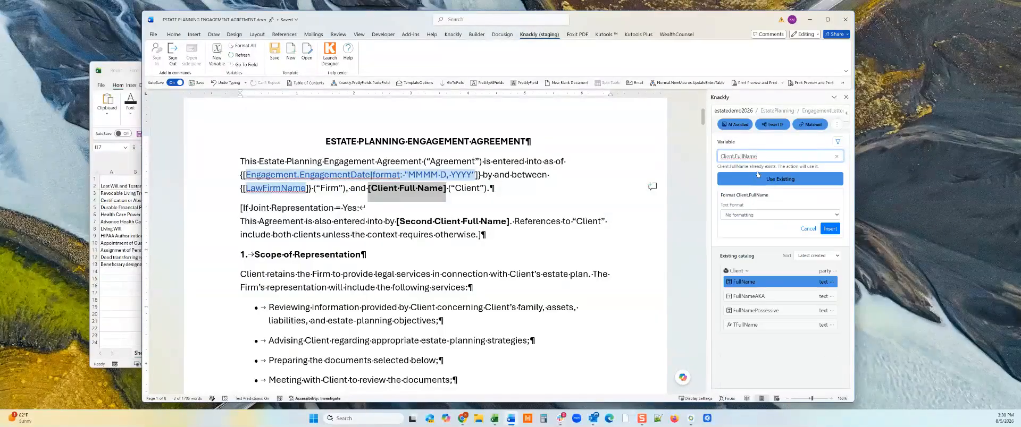
left_click(830, 229)
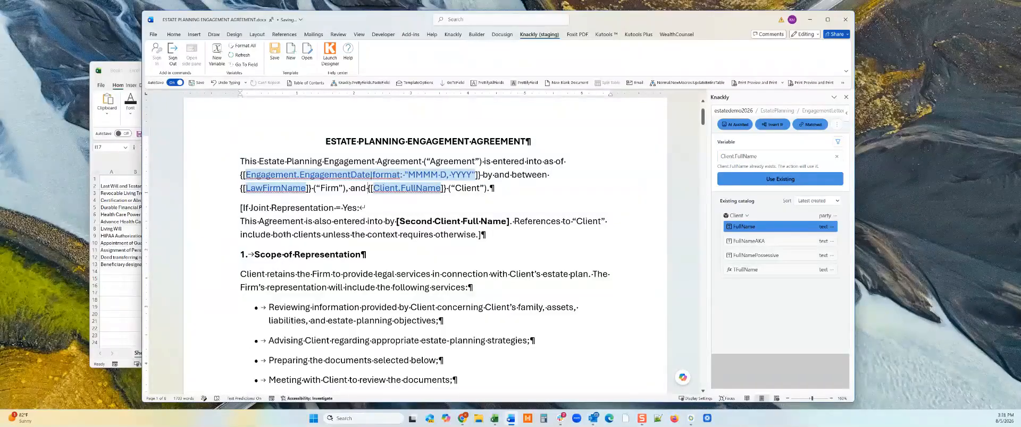
Wrap the joint representation paragraph in an IF statement whose condition is that MaritalStatus equals Married couple.
left_click_drag(481, 235, 240, 221)
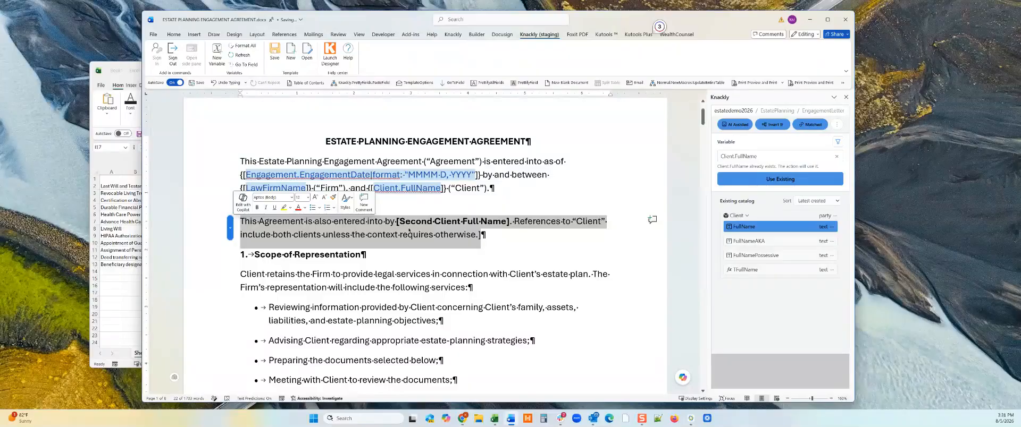
left_click(773, 124)
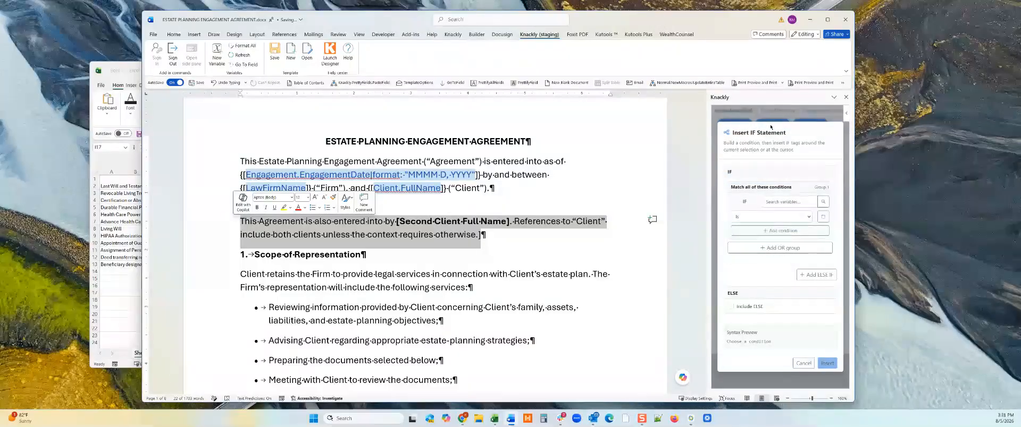
left_click(784, 201)
type("MarriedTF")
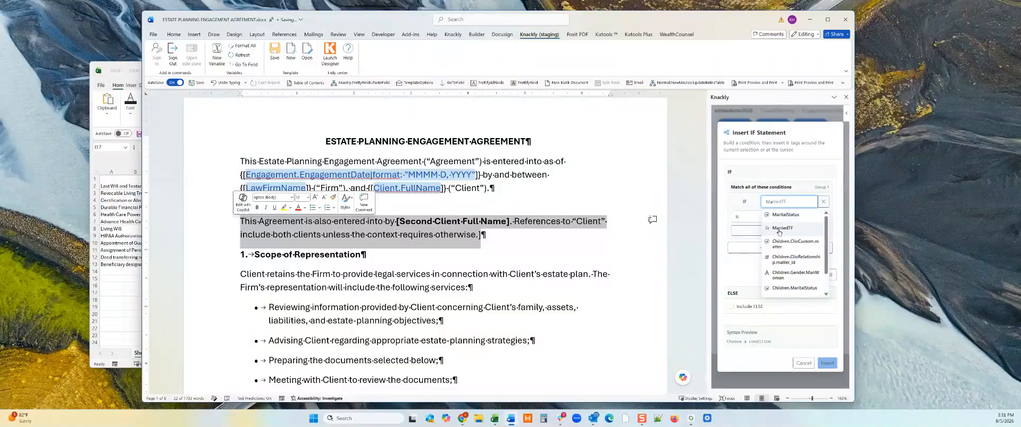
left_click(784, 215)
left_click(787, 216)
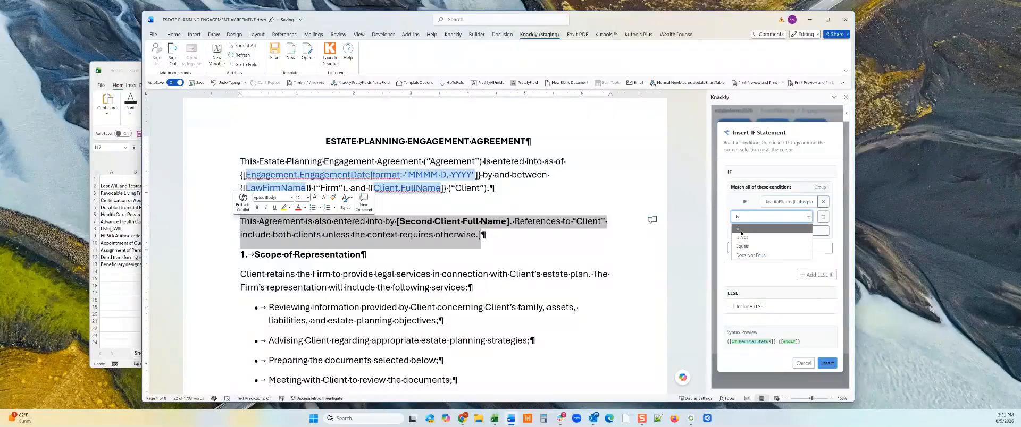
left_click(756, 246)
left_click(762, 223)
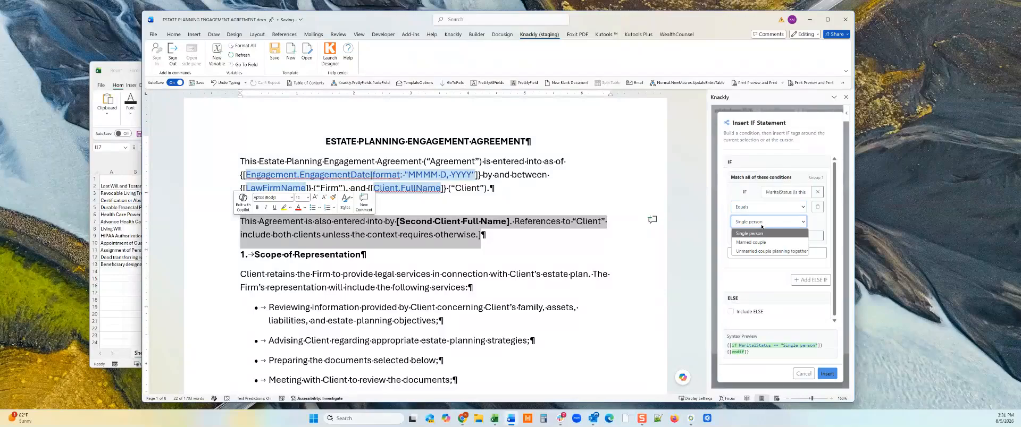
left_click(760, 243)
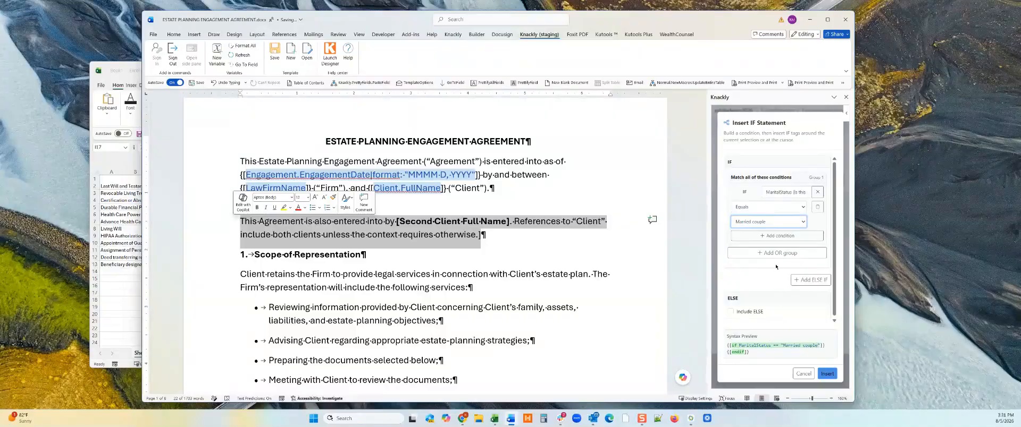
Try an additional AND condition that MaritalStatus equals Unmarried couple planning together, and remove it from the IF statement.
left_click(791, 236)
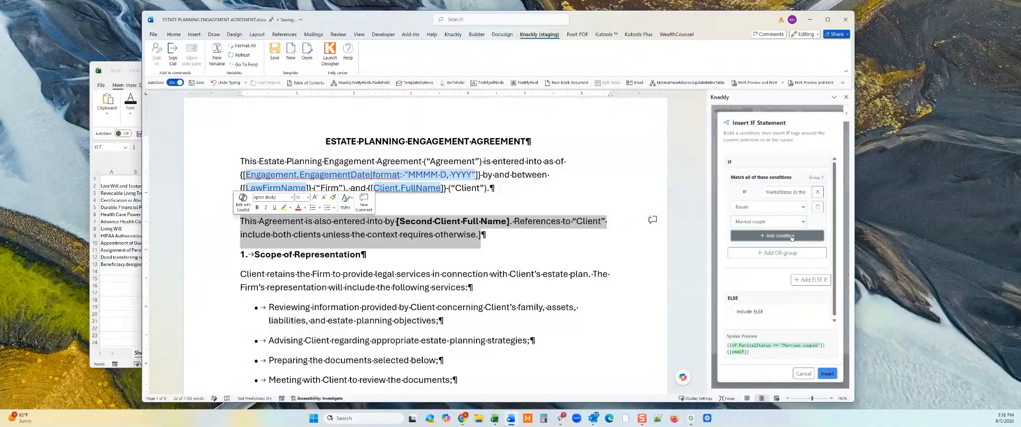
left_click(776, 237)
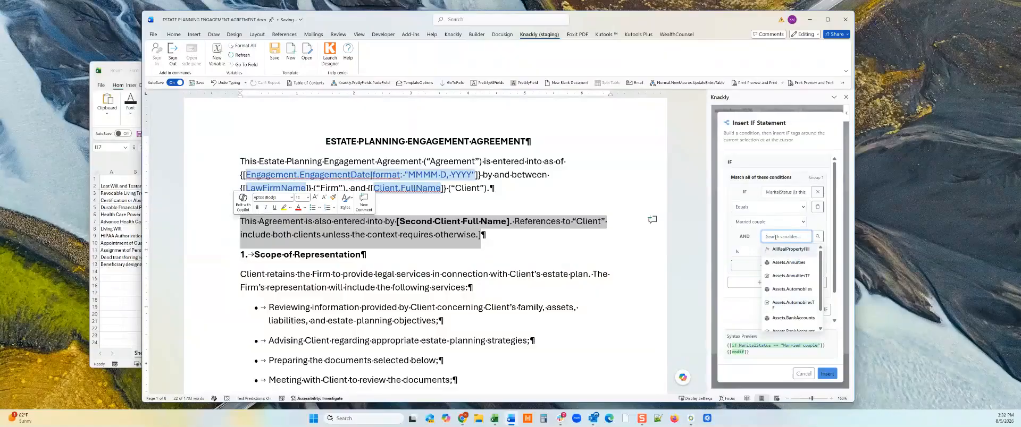
type("MarriedTF")
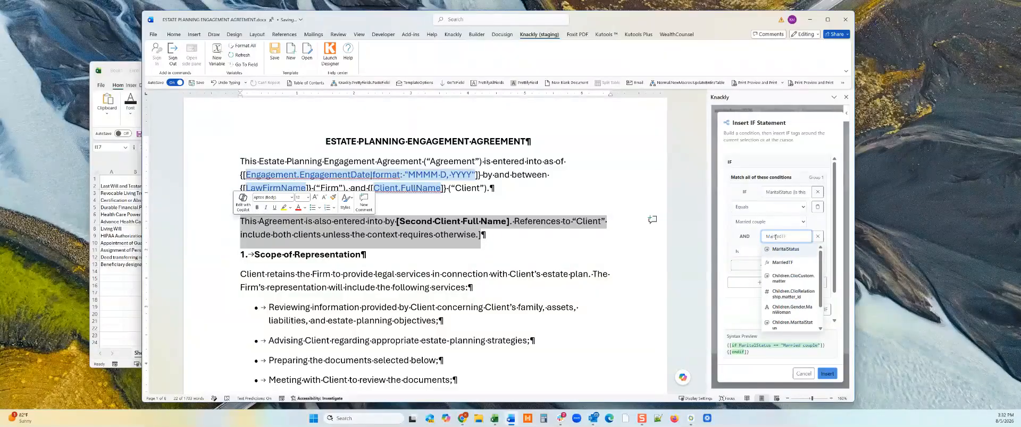
left_click(779, 249)
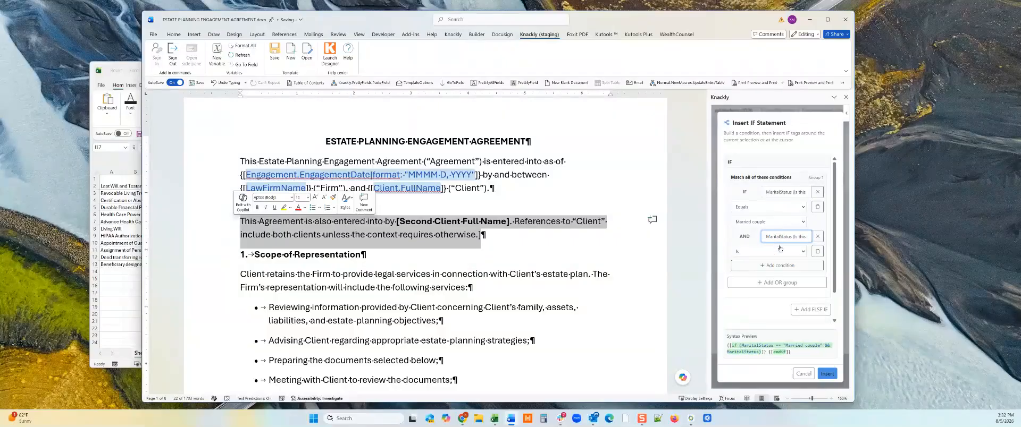
left_click(771, 252)
left_click(771, 280)
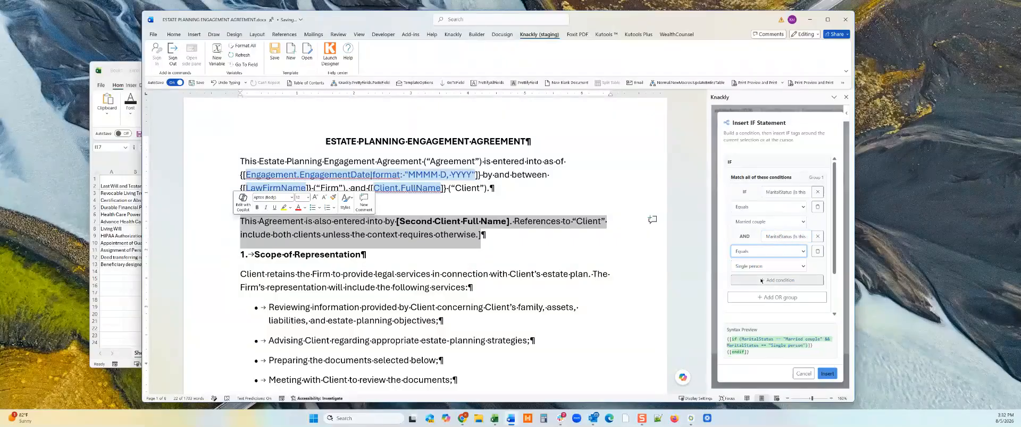
left_click(771, 266)
left_click(771, 295)
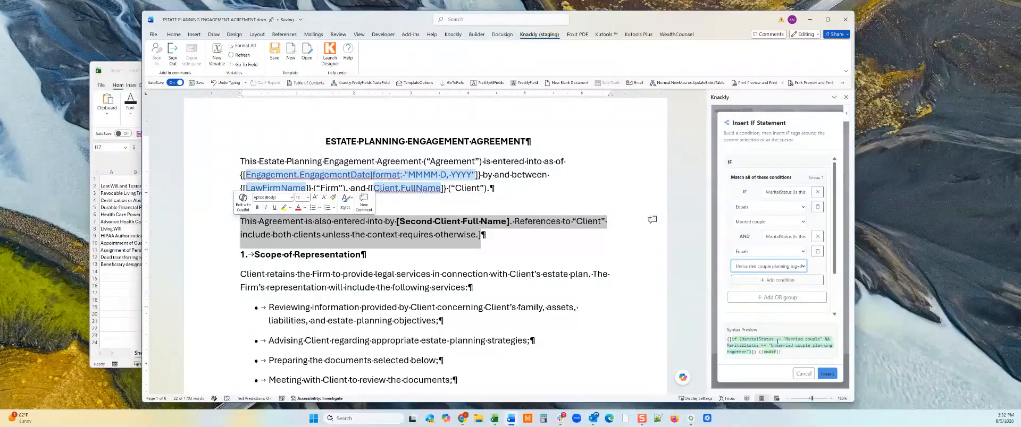
left_click(817, 251)
Add an OR group with MaritalStatus equal to Unmarried couple planning together and insert the IF statement around the selected paragraph.
left_click(777, 253)
left_click(781, 280)
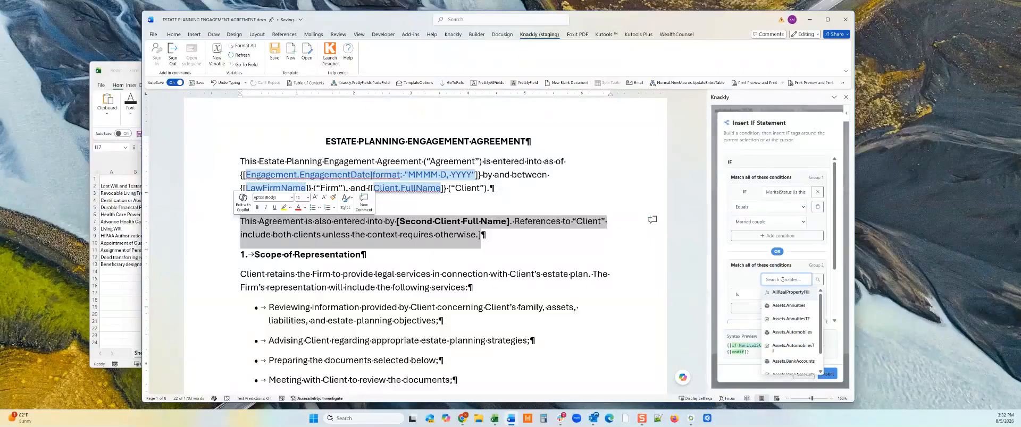
type("Mar")
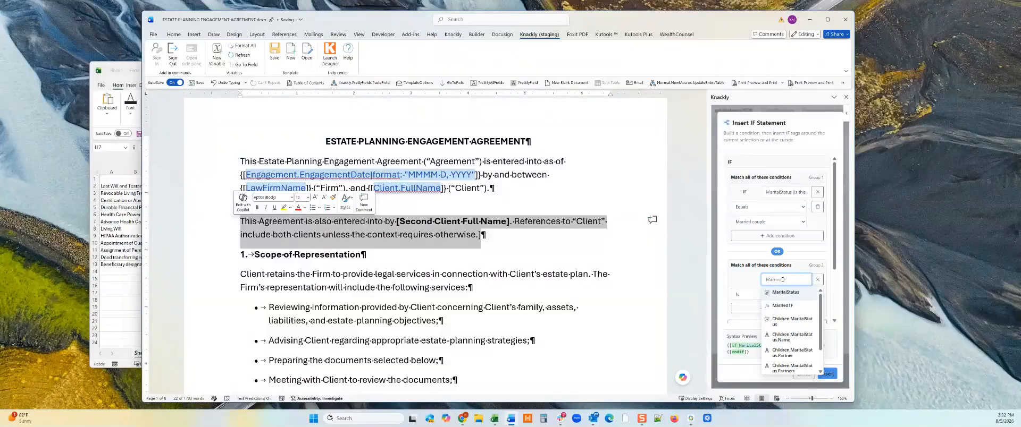
left_click(801, 299)
left_click(798, 309)
left_click(799, 316)
left_click(789, 312)
left_click(771, 339)
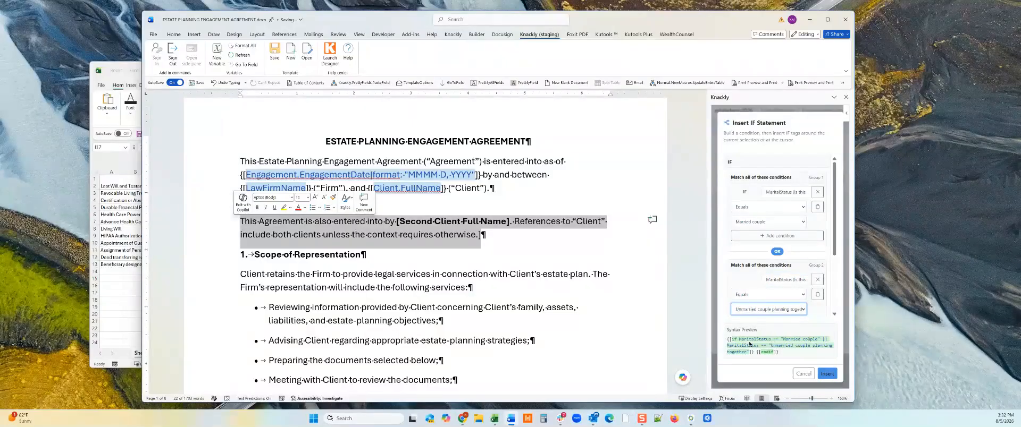
left_click(826, 374)
left_click(362, 268)
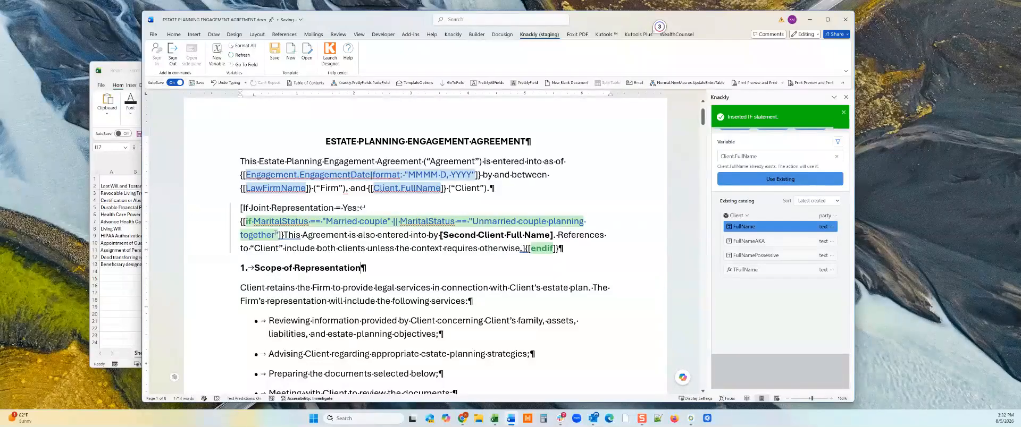
left_click(284, 235)
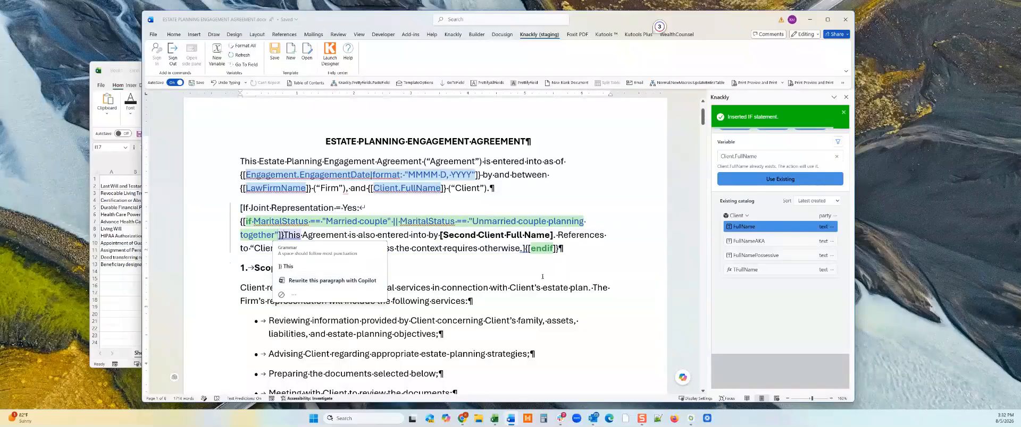
left_click(461, 221)
Replace the [Second Client Full Name] placeholder with the existing Spouse.FullName variable.
left_click(440, 236)
key("ctrl+shift+Right")
key("ctrl+shift+Right")
key("ctrl+shift+Right")
key("ctrl+shift+Right")
key("ctrl+shift+Right")
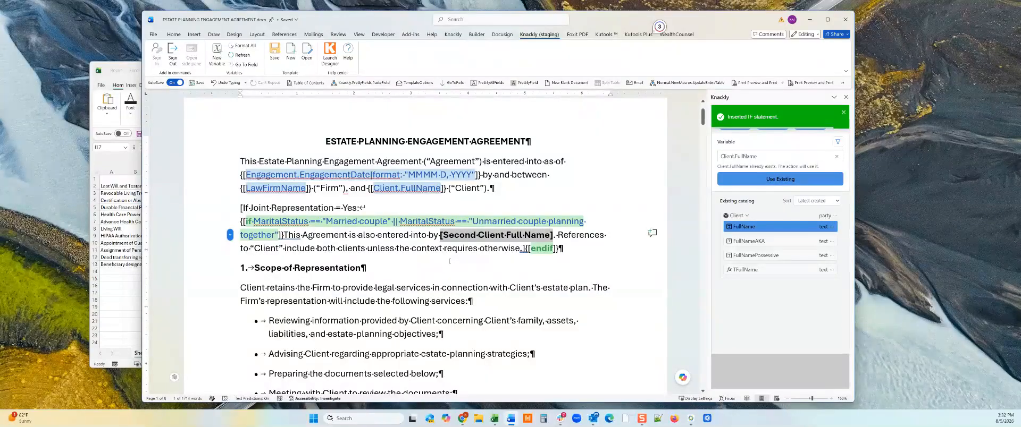
left_click(836, 156)
type("Spouse")
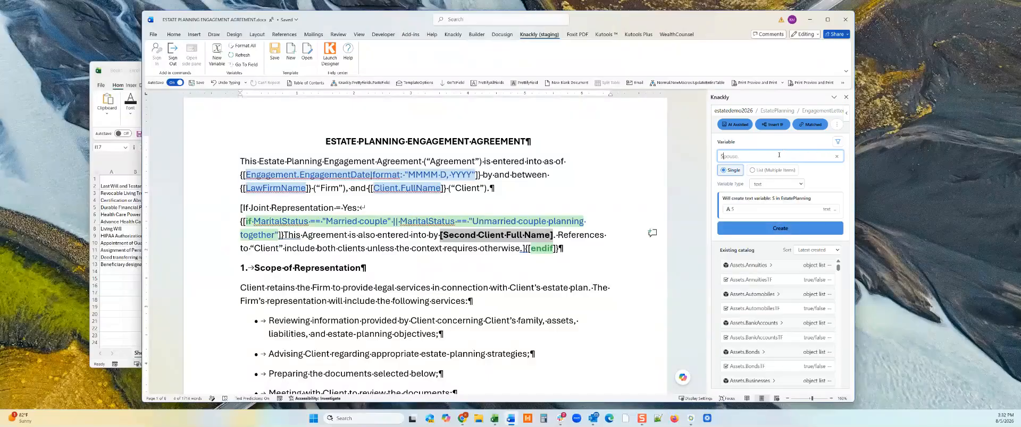
type(".FullName")
left_click(772, 182)
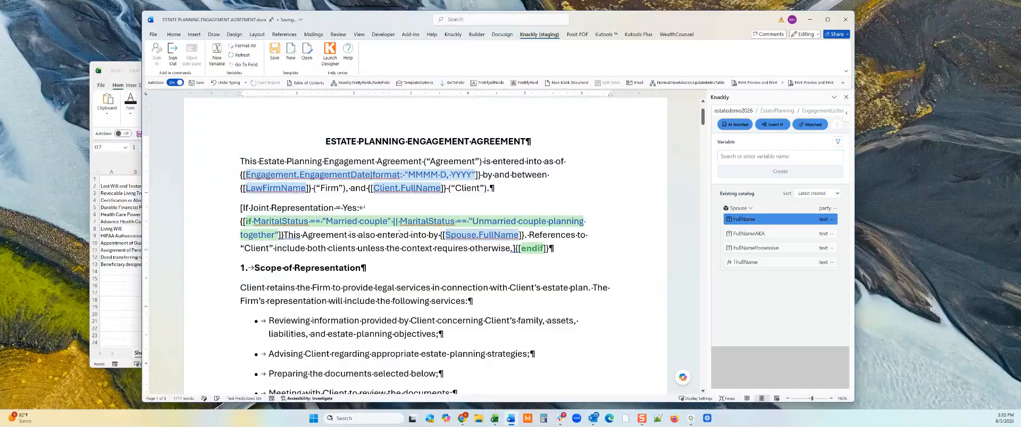
Delete the "[If Joint Representation = Yes:" instruction and its line break above the IF statement.
left_click_drag(379, 206, 238, 208)
key("Delete")
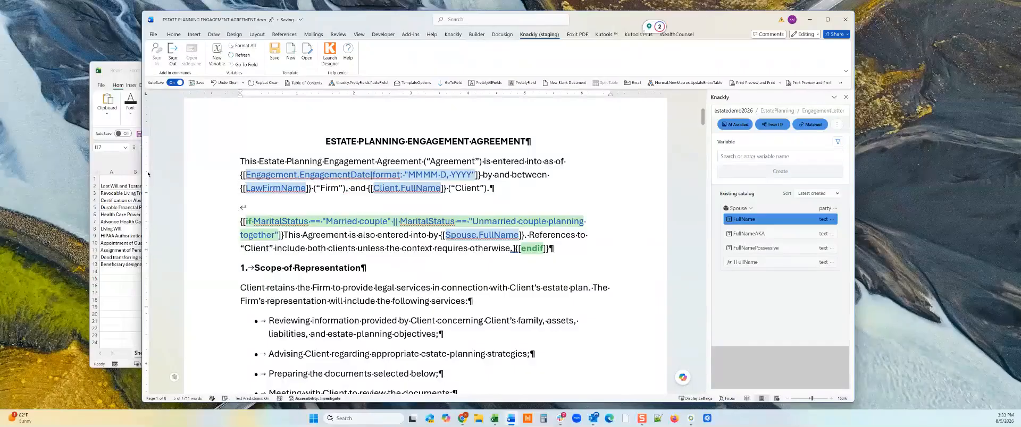
key("Delete")
Add an empty paragraph below "Possible documents may include:" in the Scope of Representation section.
scroll(384, 196, "down", 2)
scroll(385, 197, "down", 1)
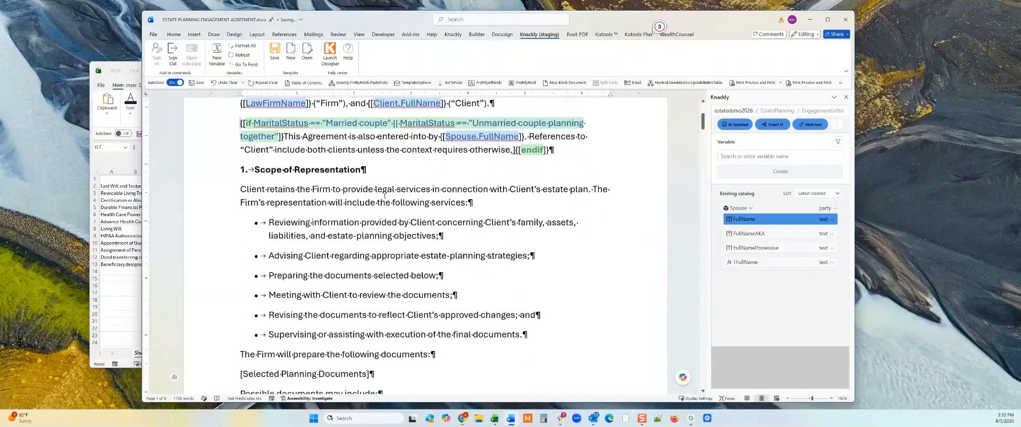
scroll(323, 181, "down", 8)
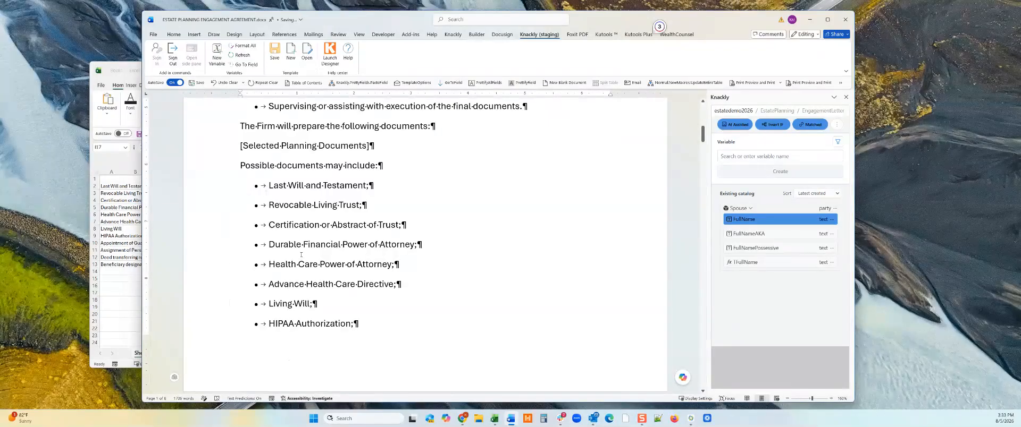
scroll(301, 255, "down", 2)
scroll(295, 256, "up", 3)
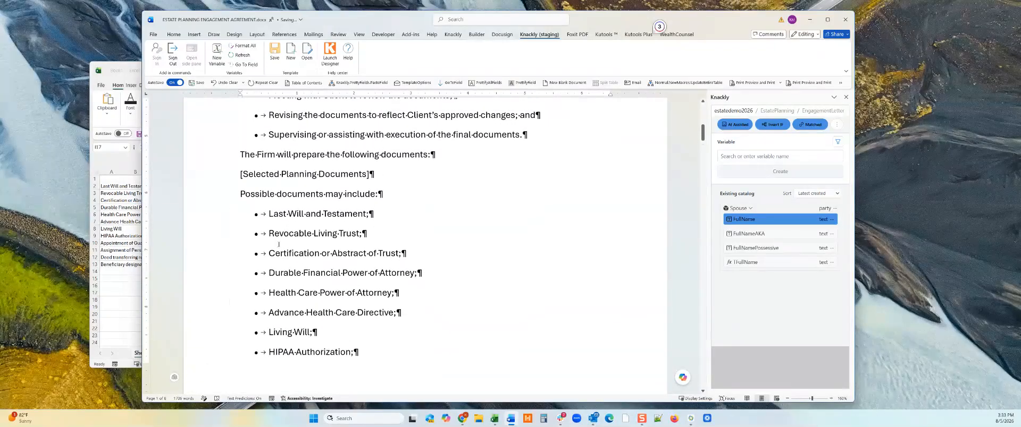
left_click(392, 194)
key("Return")
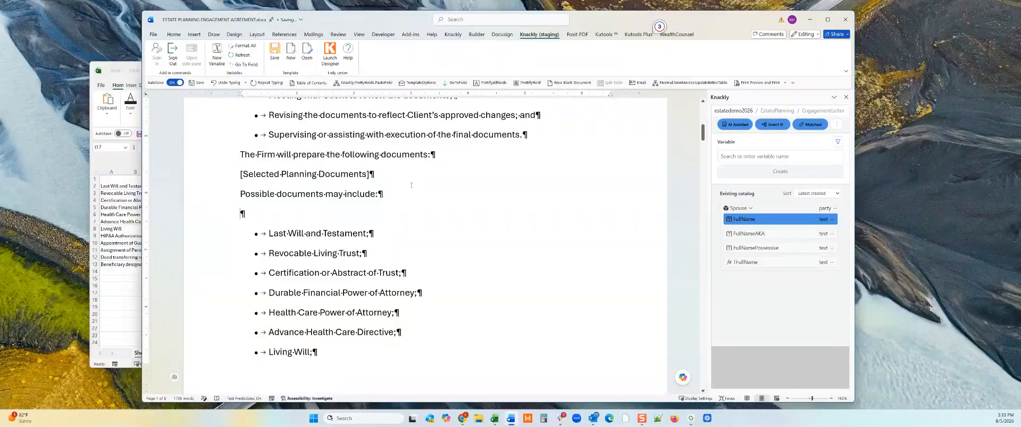
Create a variable named IncludedDocuments as a list with multiple items of the selection type.
left_click(738, 155)
type("IncludedDocuments")
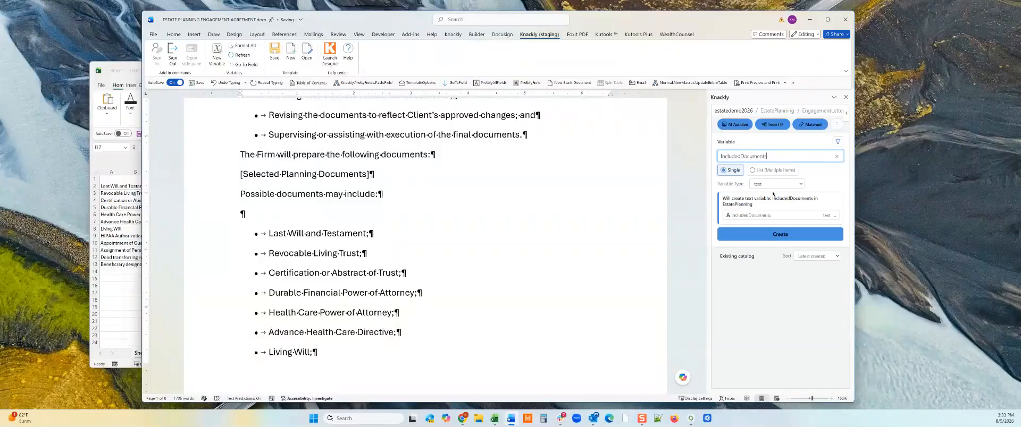
left_click(776, 184)
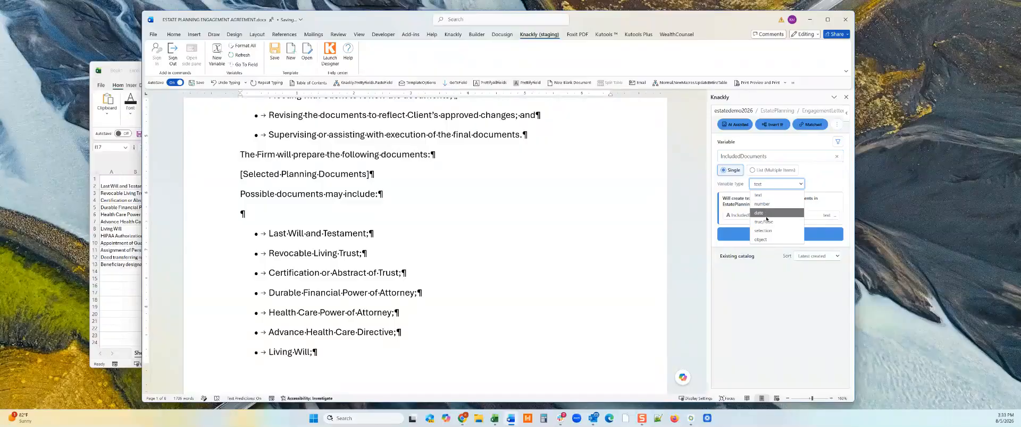
left_click(766, 230)
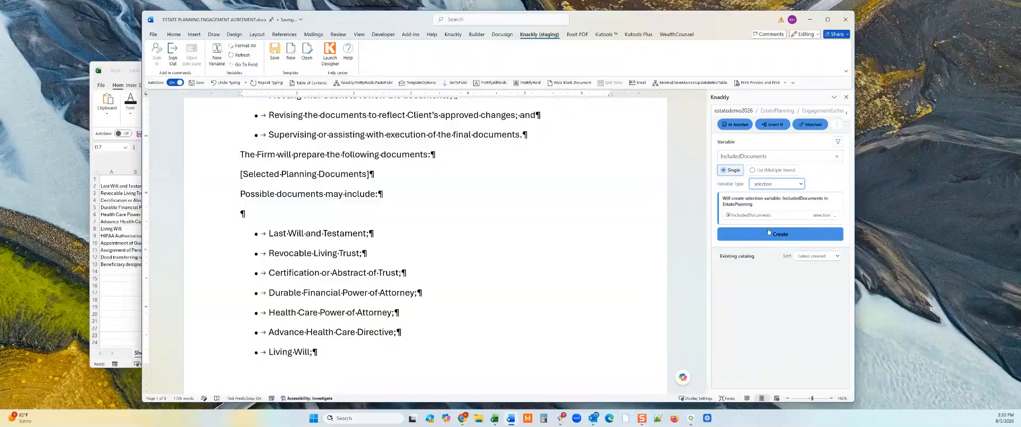
left_click(754, 171)
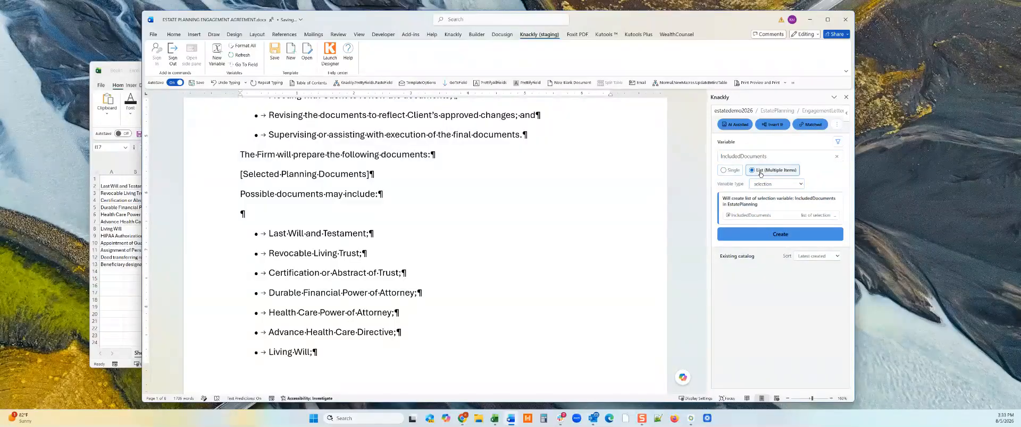
left_click(783, 236)
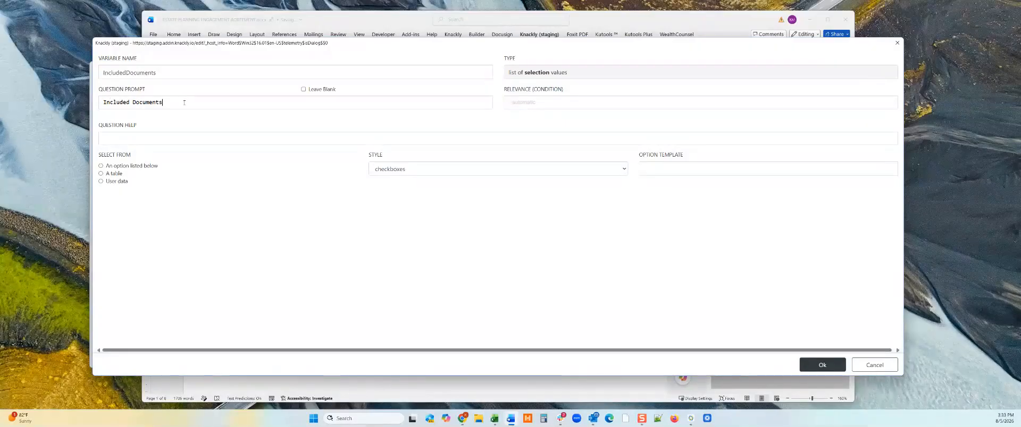
left_click(103, 167)
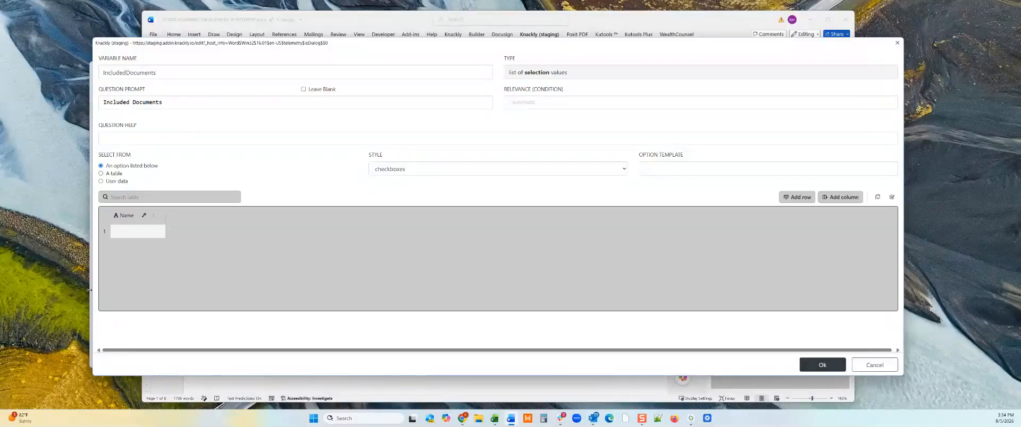
left_click_drag(91, 291, 90, 291)
left_click(127, 231)
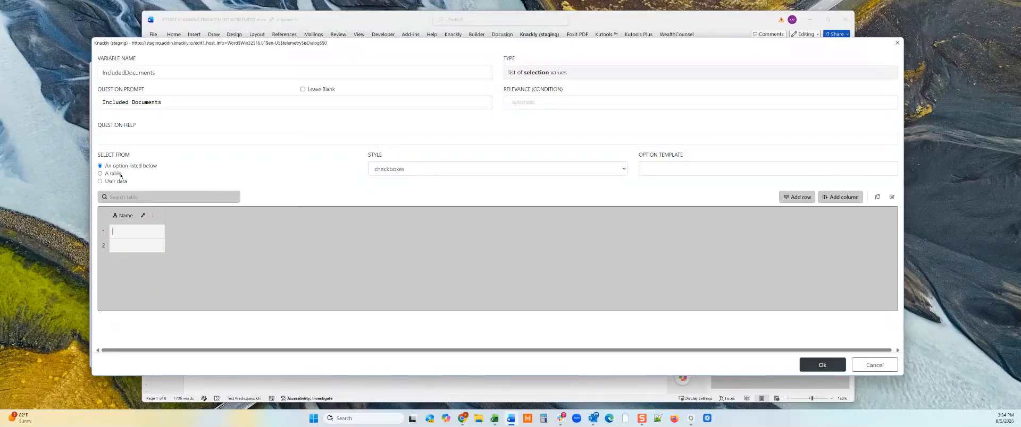
Set the IncludedDocuments variable to take its options from a table and check the available option sources.
left_click(115, 174)
left_click(117, 208)
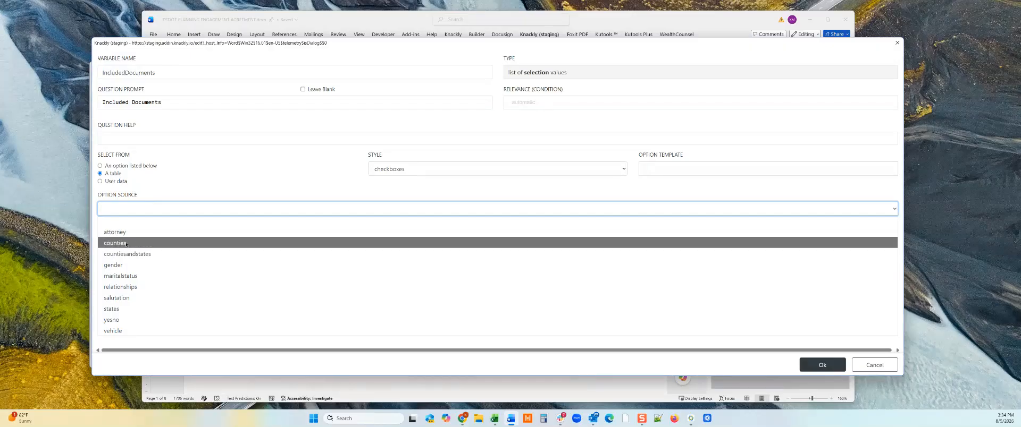
left_click(153, 187)
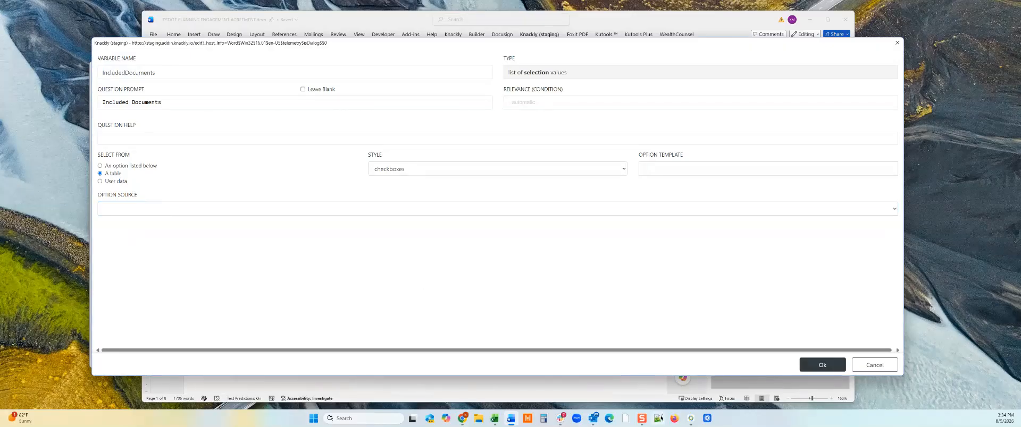
Switch to the Knackly Designer in the browser and create a new table element named documents.
mouse_move(462, 418)
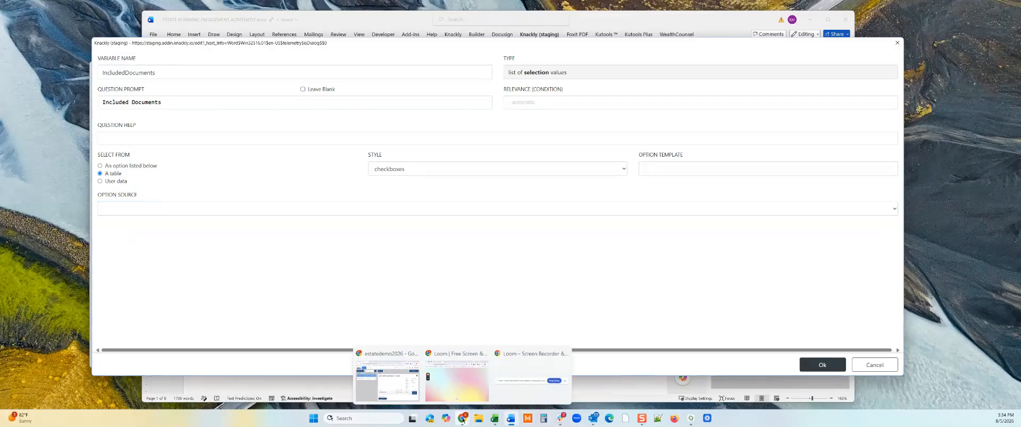
left_click(409, 373)
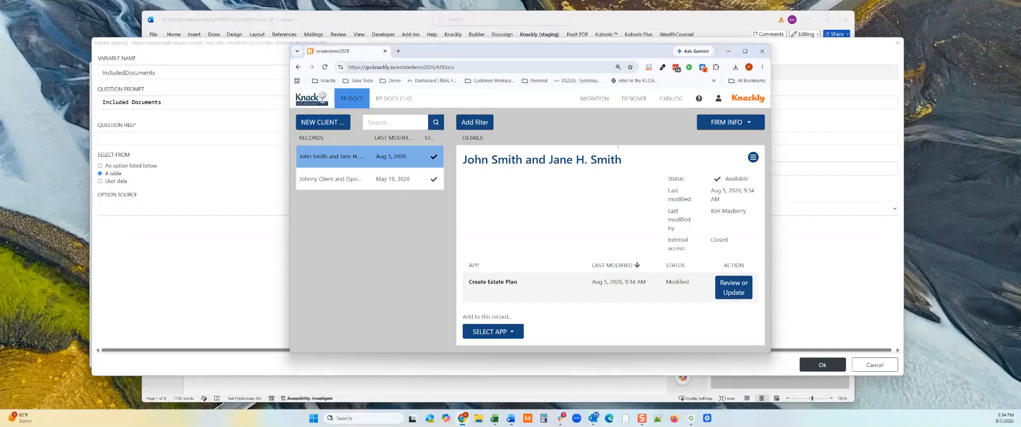
left_click(634, 102)
left_click(321, 341)
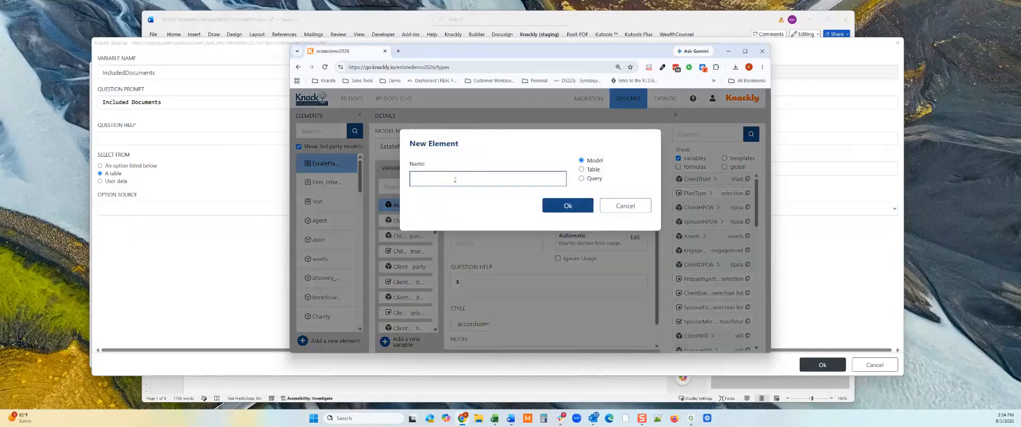
type("documents")
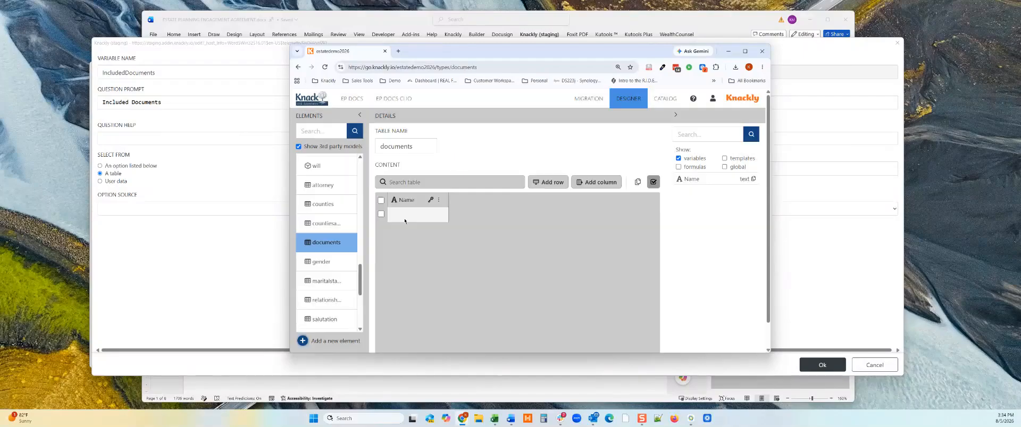
Paste the planning document names from the Excel sheet, starting with Last Will and Testament, into the documents table's Name column and save the table.
left_click(404, 218)
left_click(208, 64)
key("alt+Tab")
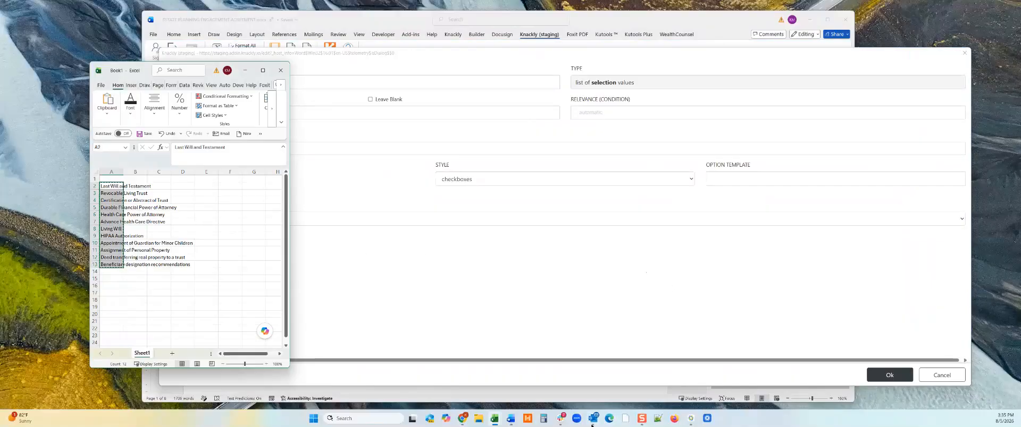
mouse_move(503, 422)
left_click(463, 419)
left_click(420, 216)
type("Last Will and Testament Revocable Living Trust Certification or Abstract of Trust Durable Financial Power of Attorney Health Care Power of Attorney Advance Health Care Directive Living Will HIPAA Authorization Appointment of Guardian for Minor Children Assignment of Personal Property Deed transferring real property to a trust Beneficiary designation recommendations")
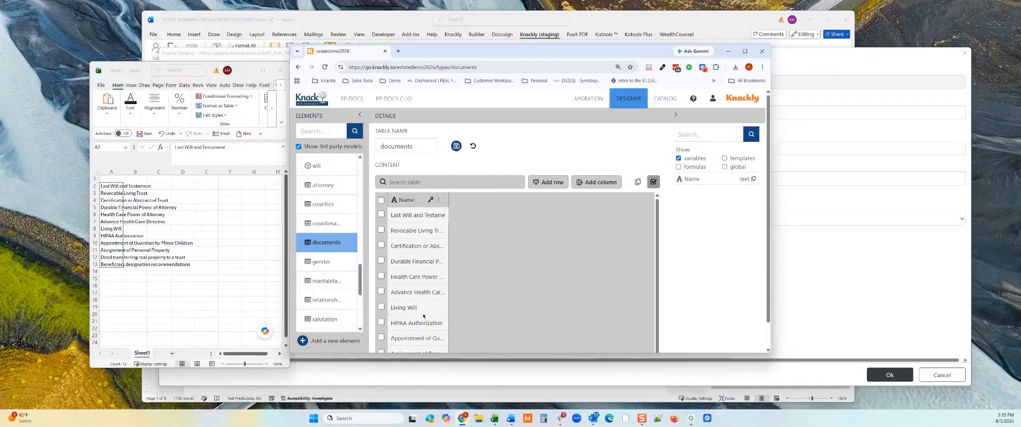
left_click(456, 146)
Return to Word, save the new IncludedDocuments variable and set its option source to the documents table.
left_click(264, 55)
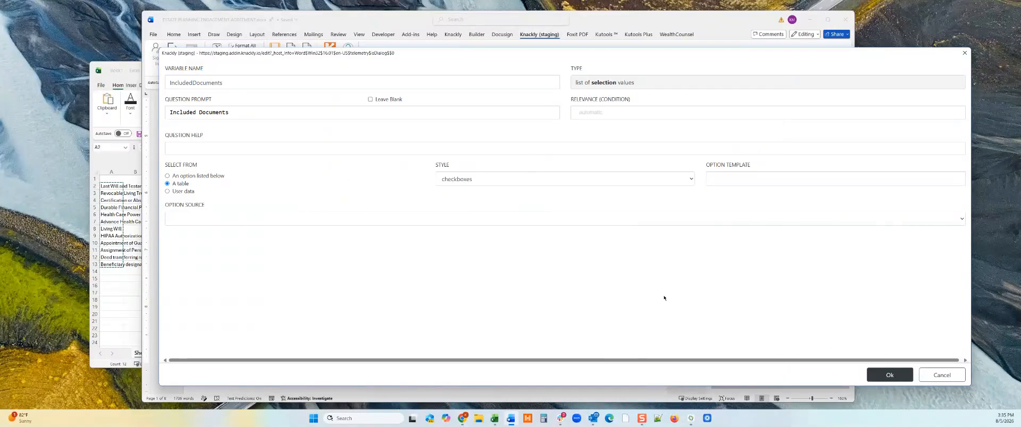
left_click(889, 375)
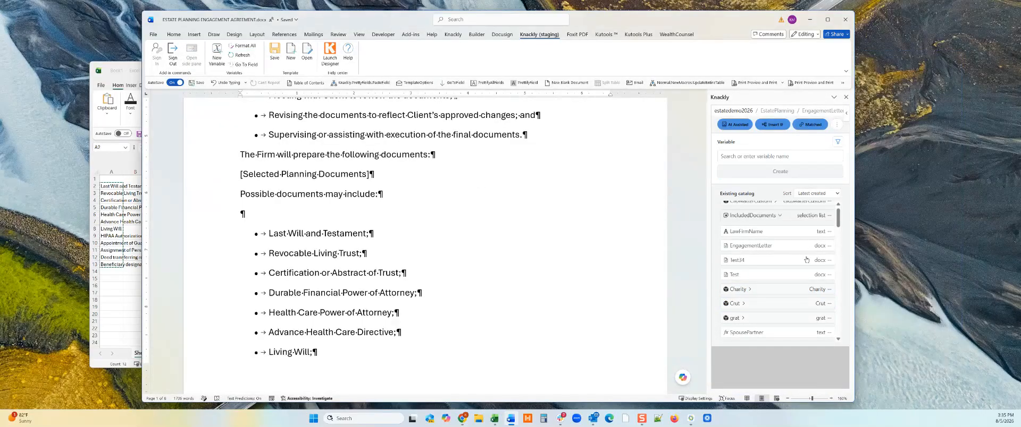
scroll(806, 260, "up", 1)
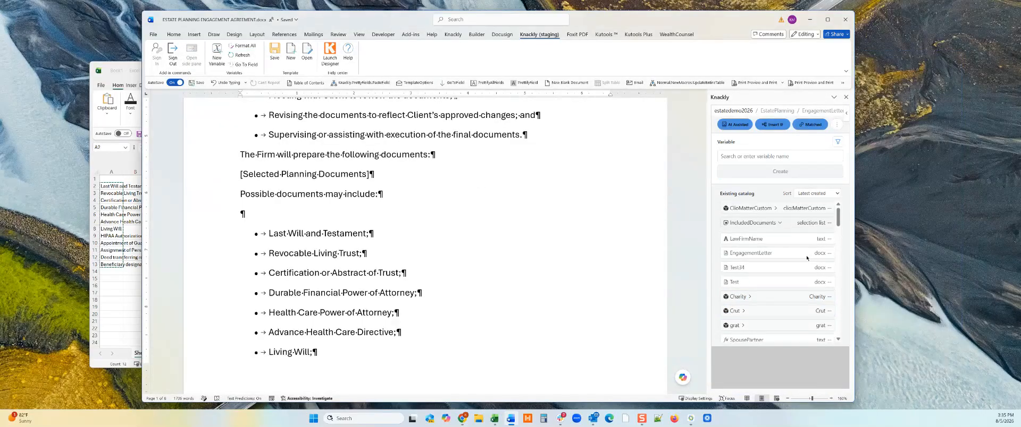
left_click(831, 225)
left_click(830, 223)
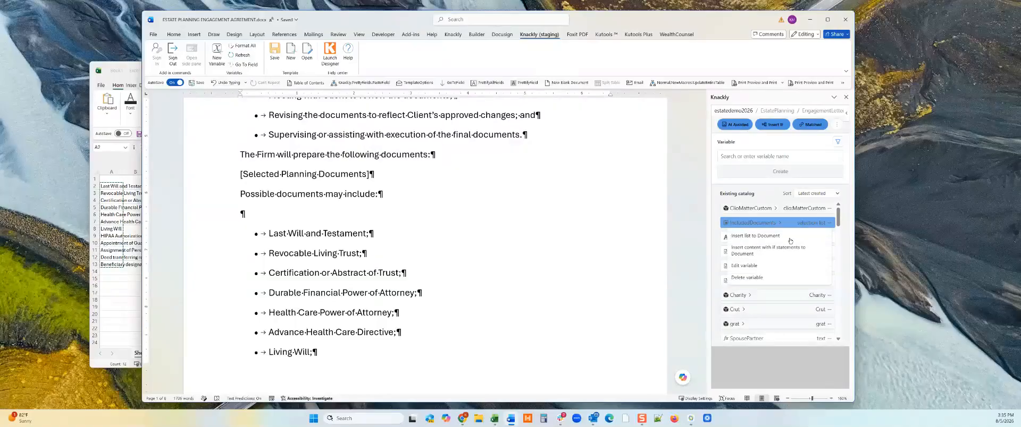
left_click(752, 267)
left_click(137, 212)
left_click(628, 342)
left_click(806, 365)
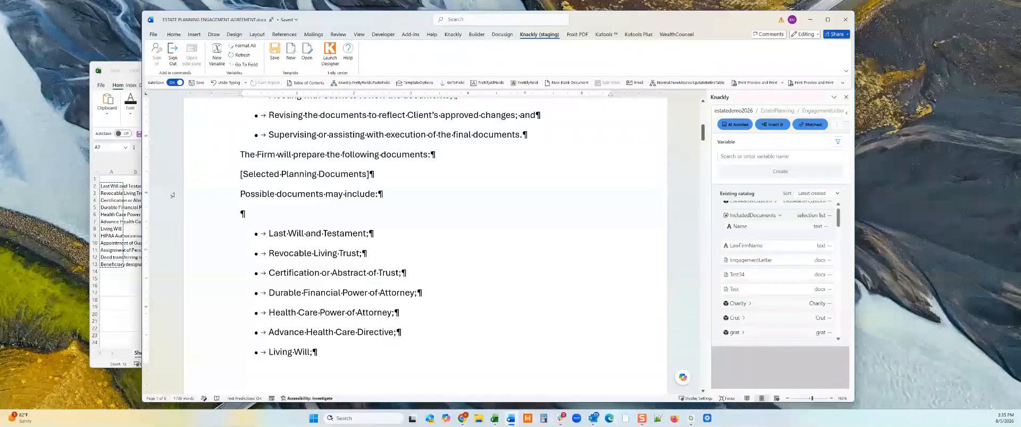
Choose the existing IncludedDocuments variable for insertion in the empty paragraph below "Possible documents may include:".
left_click(781, 227)
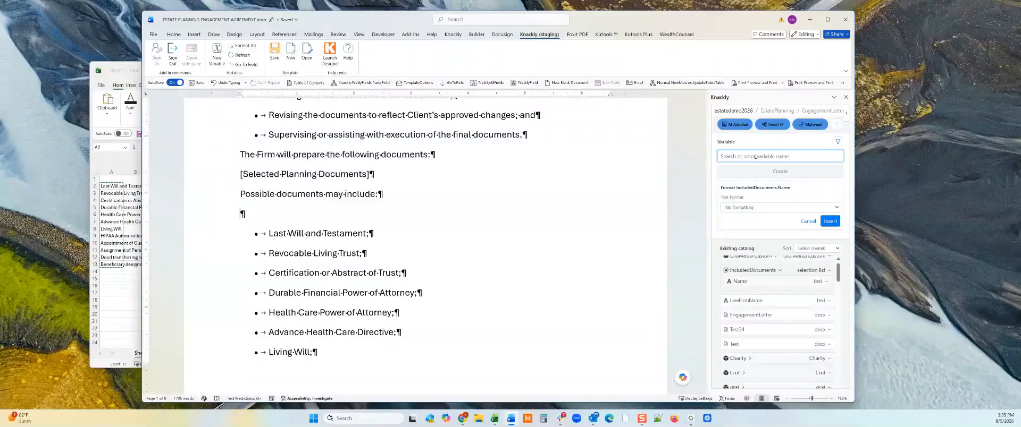
type("lu")
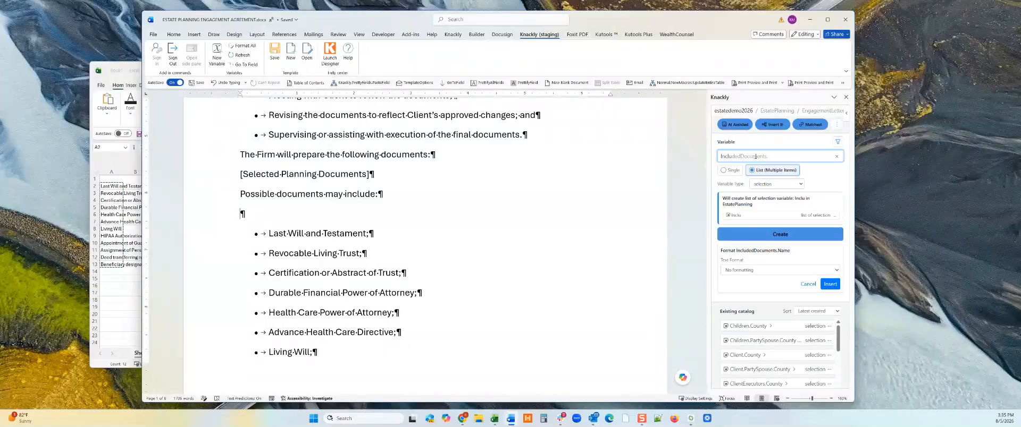
key("Tab")
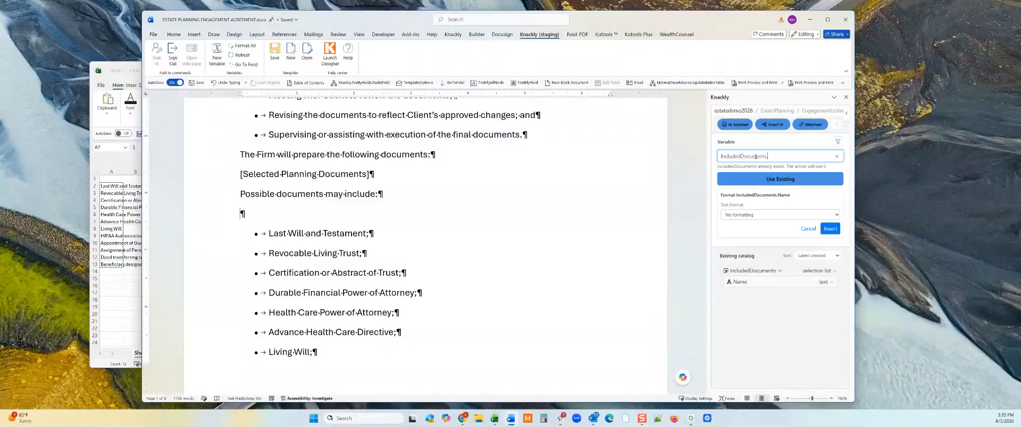
left_click(764, 181)
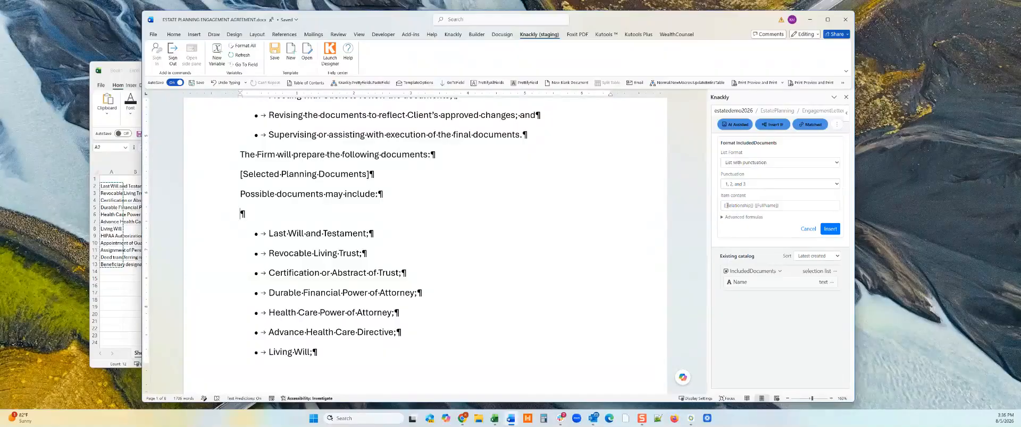
Explore the punctuation choices for IncludedDocuments and try the list format without punctuation.
left_click(781, 207)
left_click(752, 185)
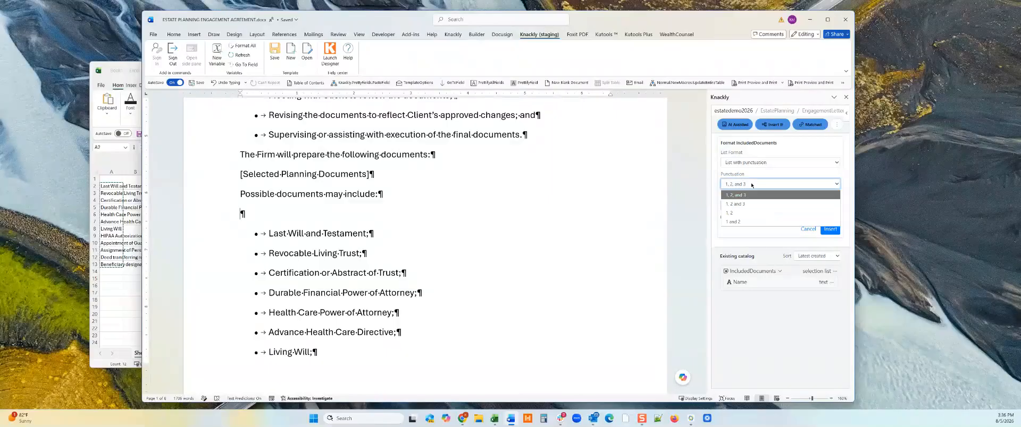
left_click(744, 163)
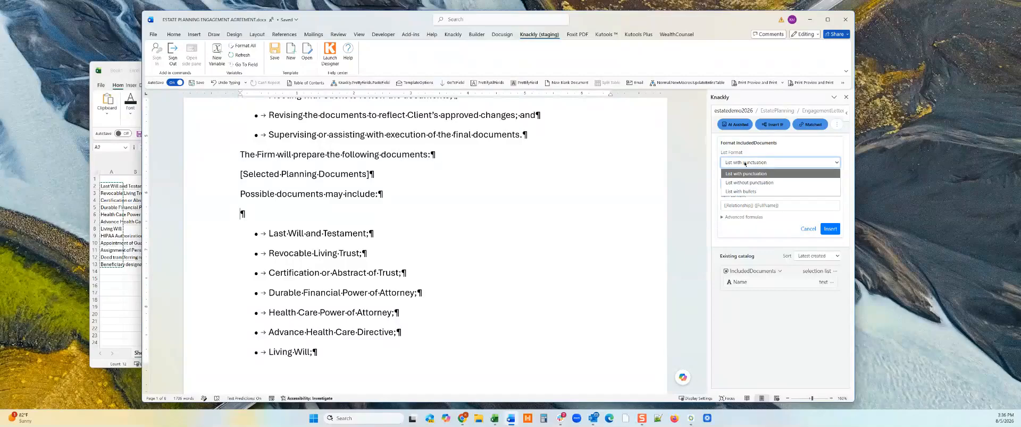
left_click(748, 183)
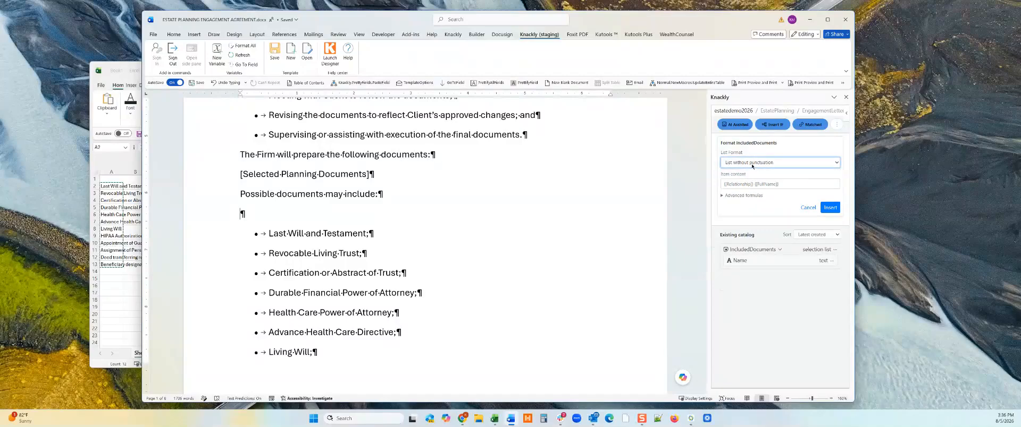
left_click(748, 164)
left_click(747, 174)
left_click(743, 183)
left_click(740, 195)
Insert IncludedDocuments into the document as a list with bullets, using Name as the item content.
left_click(748, 164)
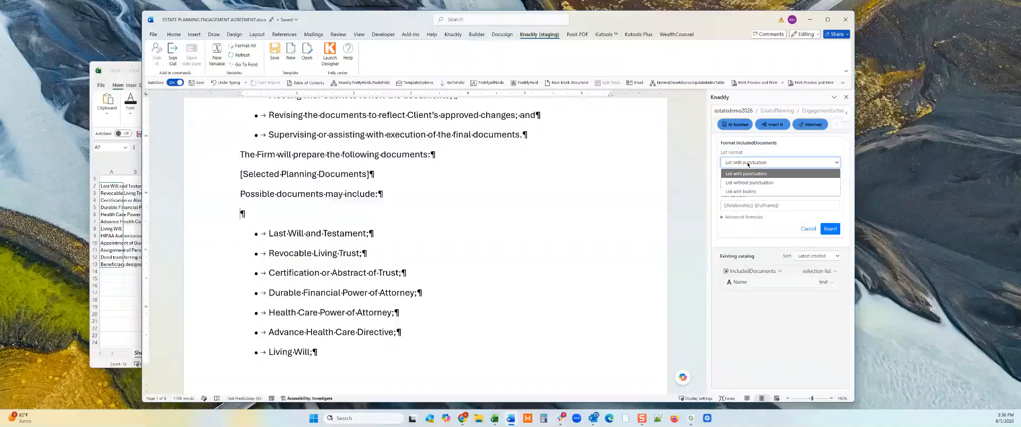
left_click(743, 192)
triple_click(783, 184)
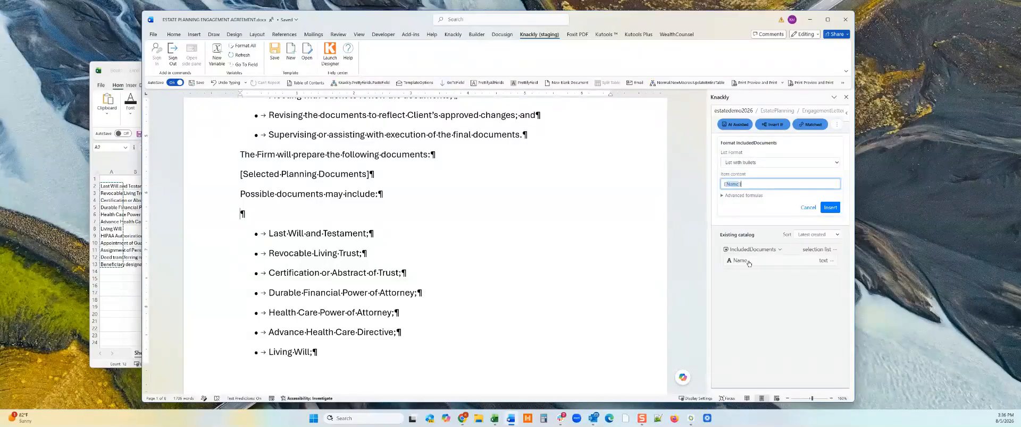
left_click(830, 208)
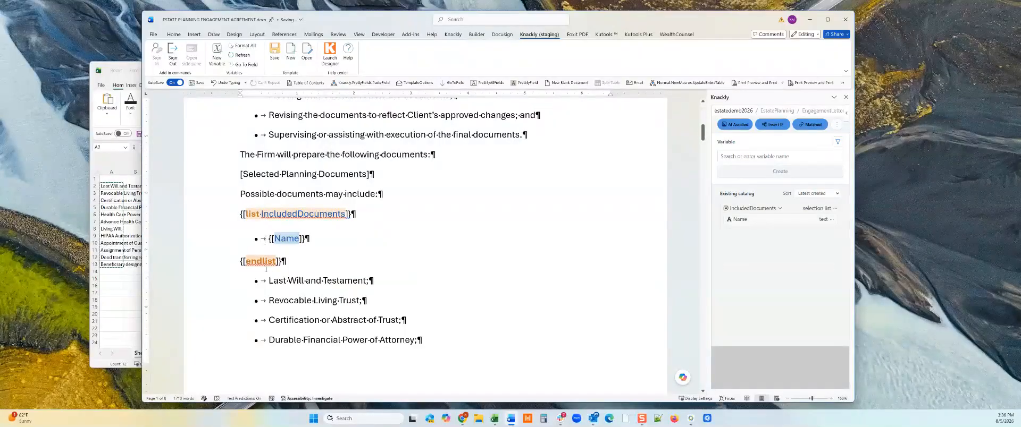
Compare the inserted IncludedDocuments list block with the punctuation and wording of the static document bullets below it.
scroll(315, 285, "down", 3)
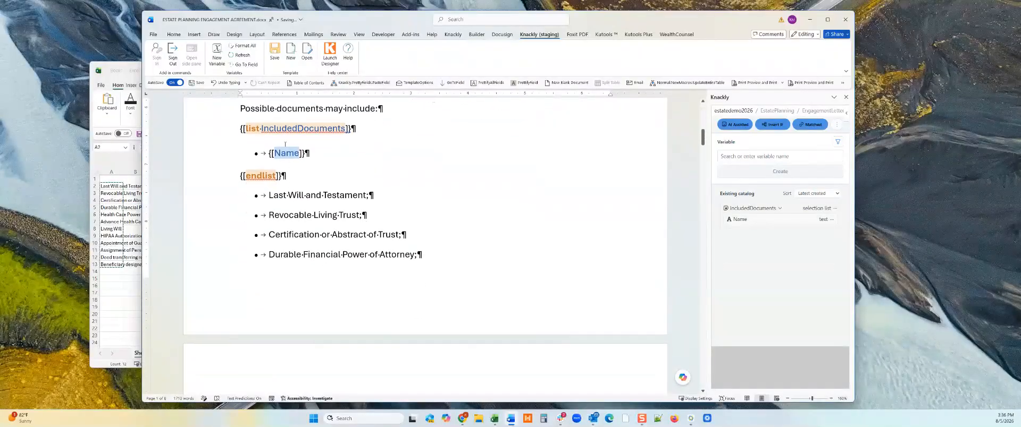
scroll(288, 214, "down", 9)
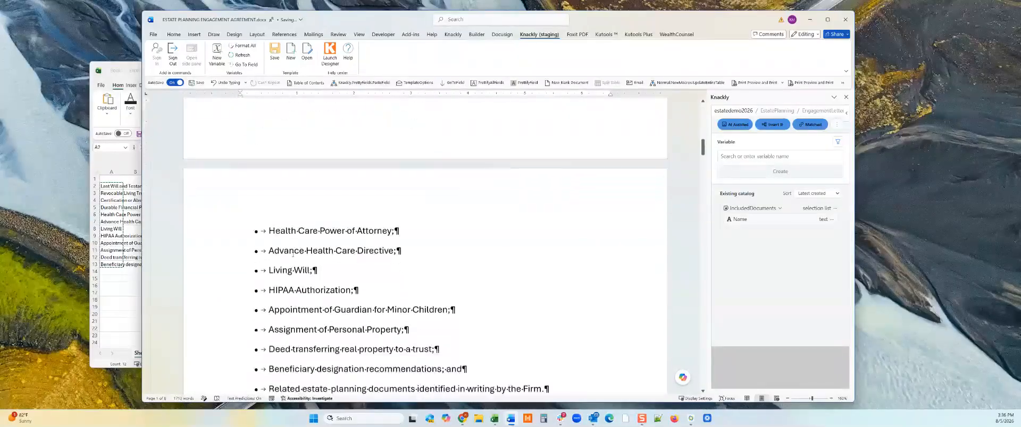
scroll(292, 256, "up", 12)
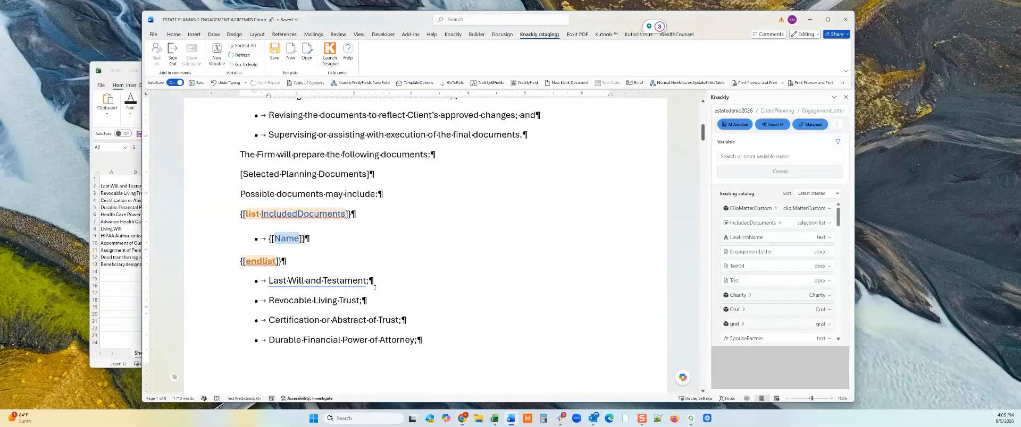
scroll(376, 312, "down", 6)
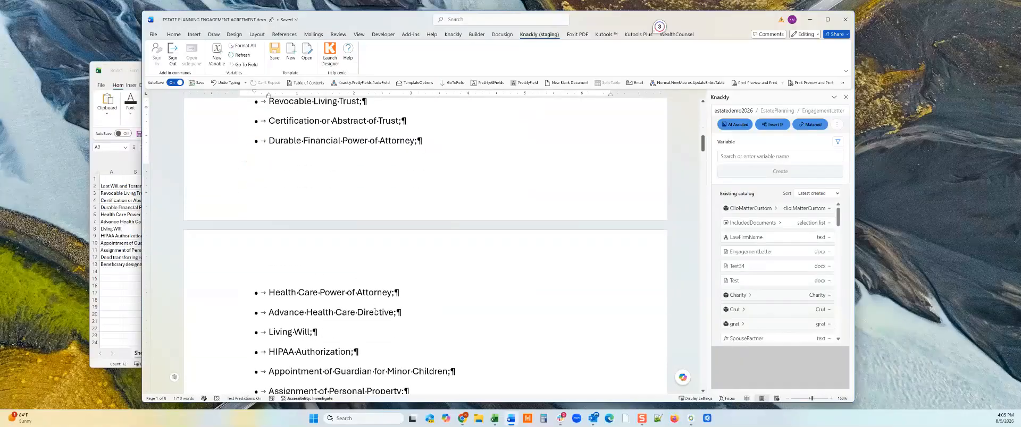
scroll(425, 246, "down", 2)
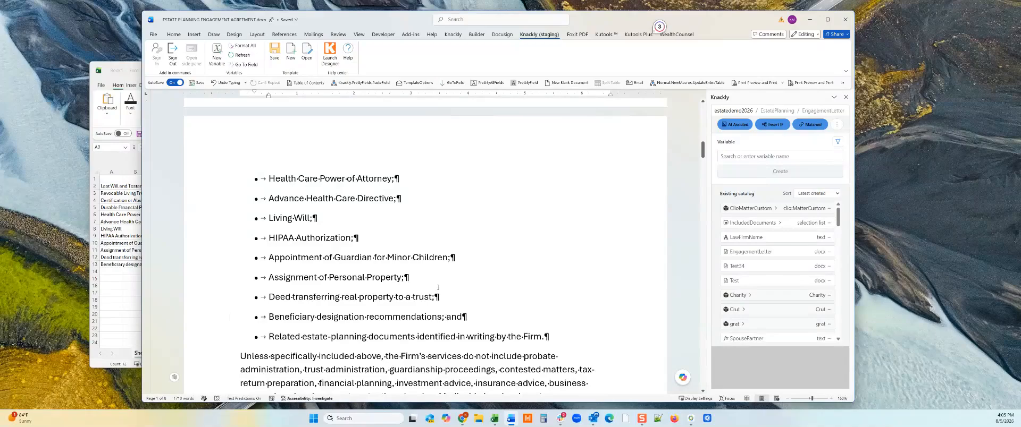
scroll(438, 288, "up", 8)
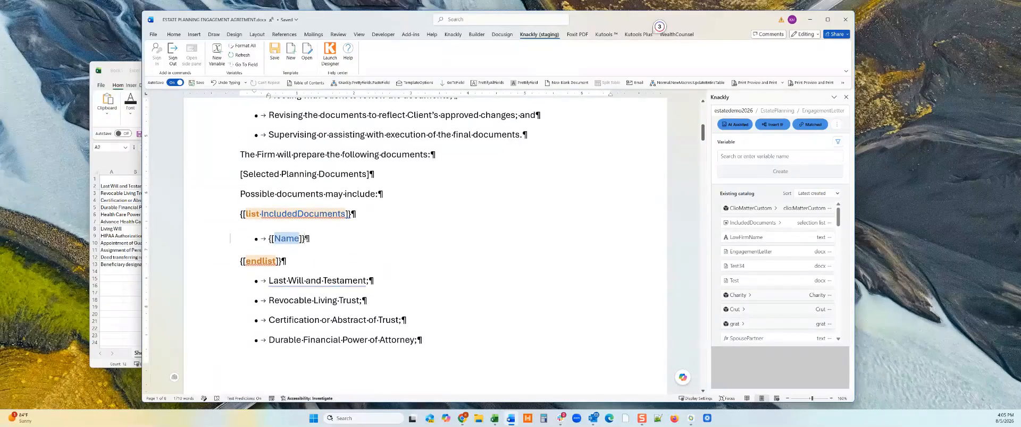
Build an IF statement condition that the length of IncludedDocuments equals _index.
left_click(776, 125)
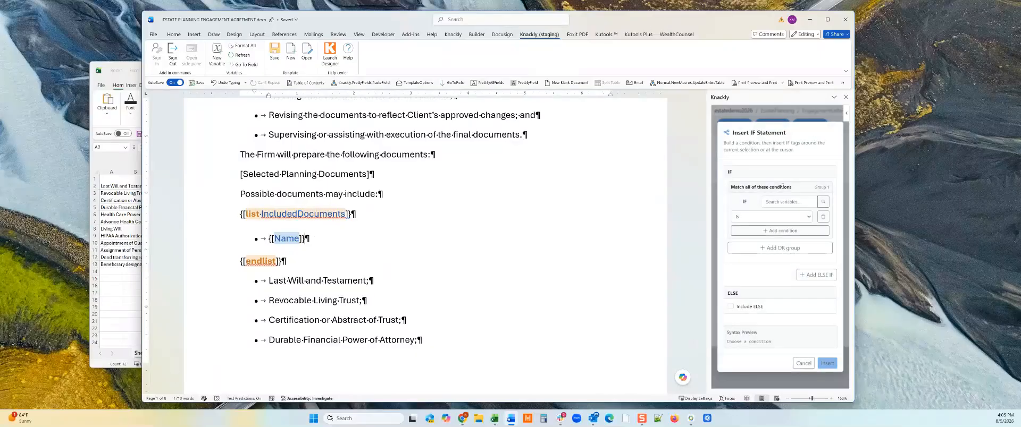
left_click(789, 200)
type("inclu")
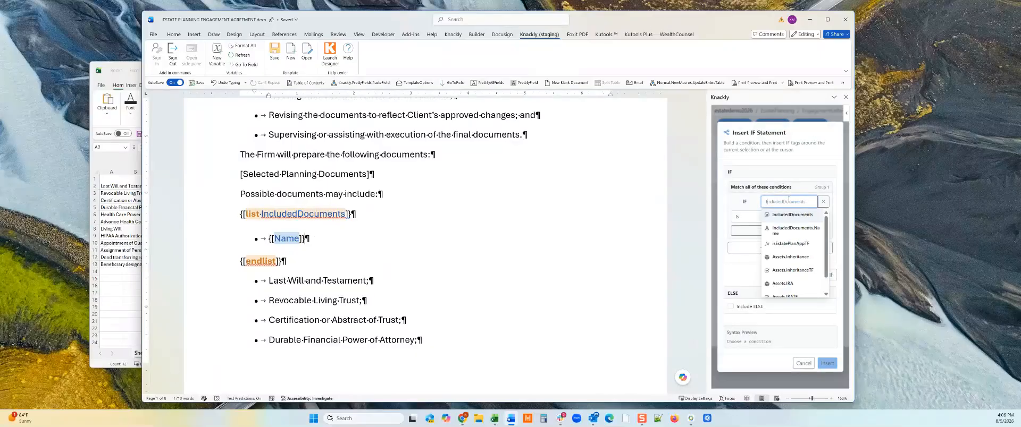
key("Return")
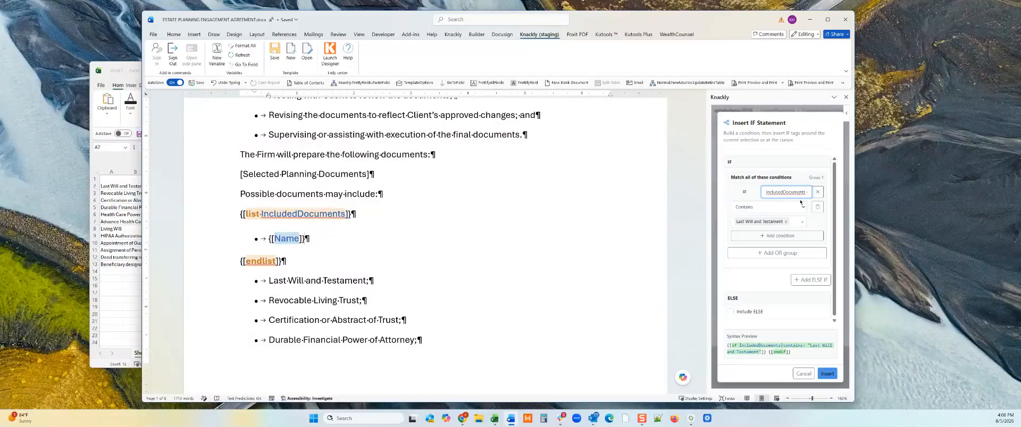
left_click(801, 206)
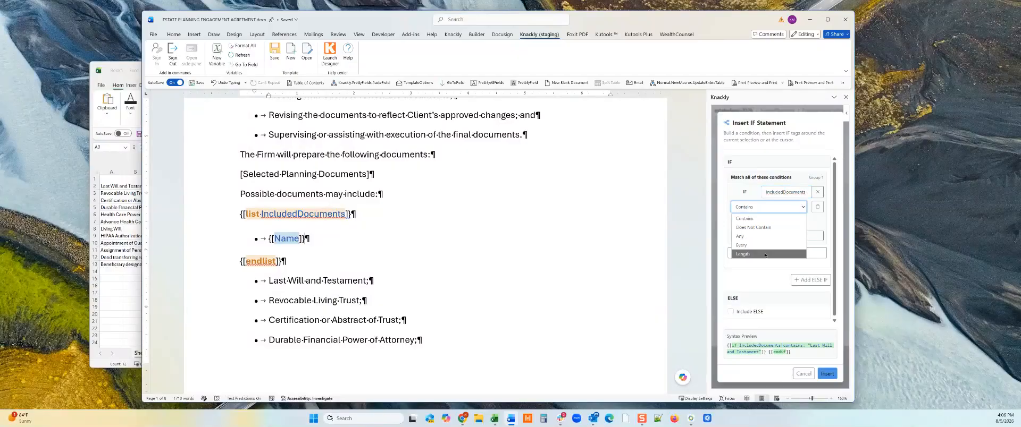
left_click(765, 255)
left_click(784, 223)
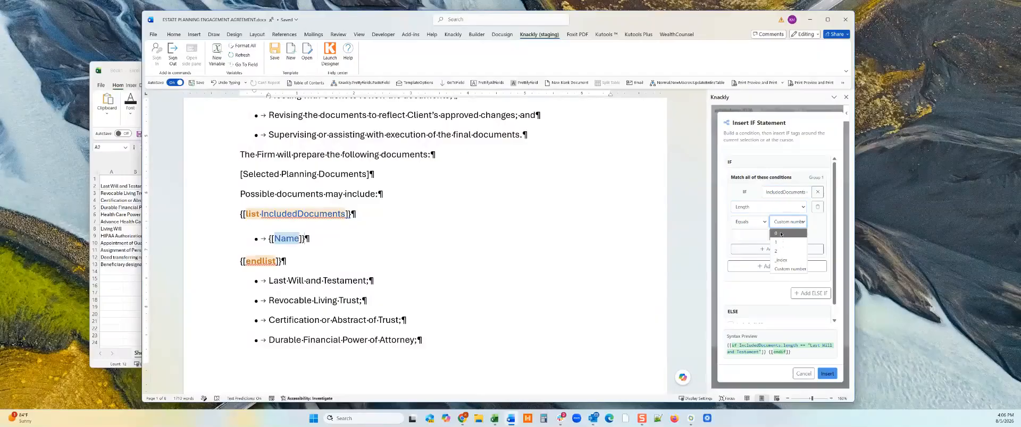
left_click(788, 260)
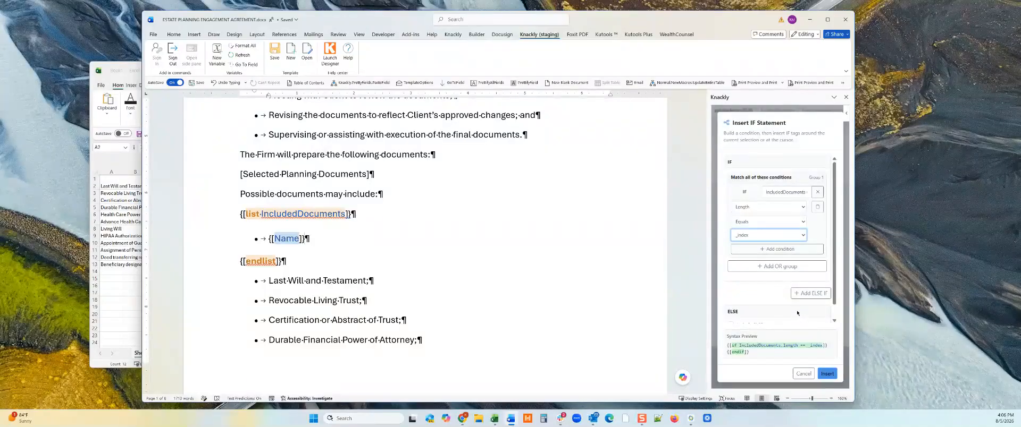
Include an ELSE branch in the IF statement and insert it after the Name field in the IncludedDocuments list.
scroll(767, 311, "down", 1)
scroll(767, 312, "down", 1)
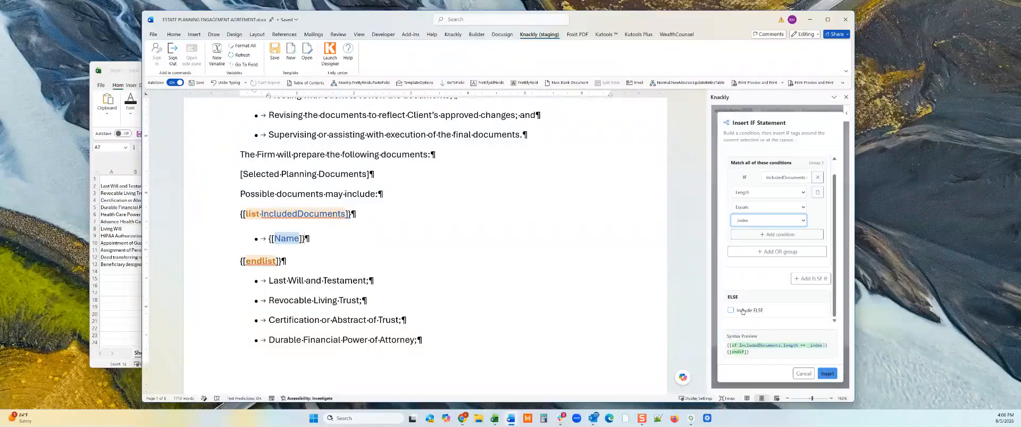
left_click(731, 312)
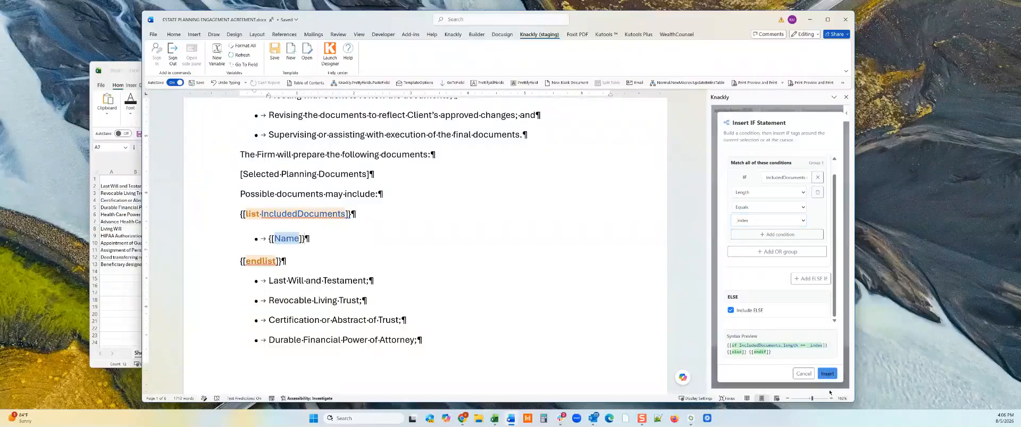
left_click(827, 375)
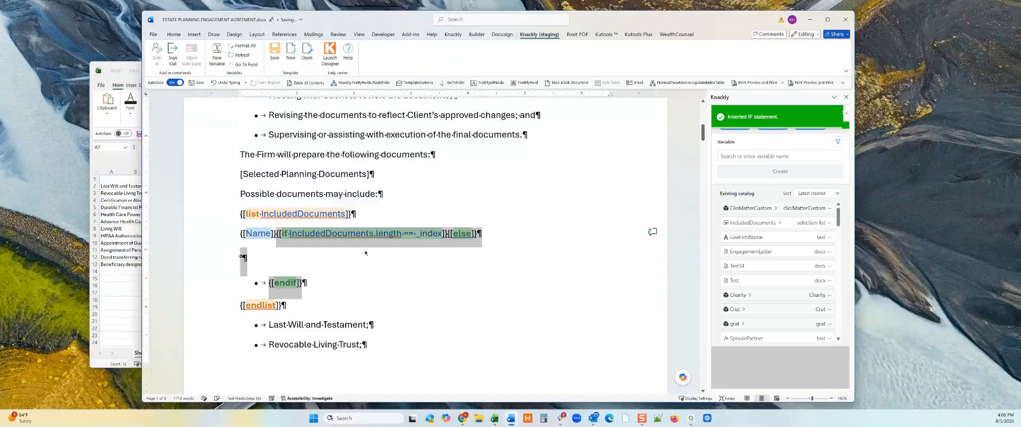
Join the inserted IF tags on the Name line, entering "; and" in the IF branch and ";" in the ELSE branch.
left_click(471, 285)
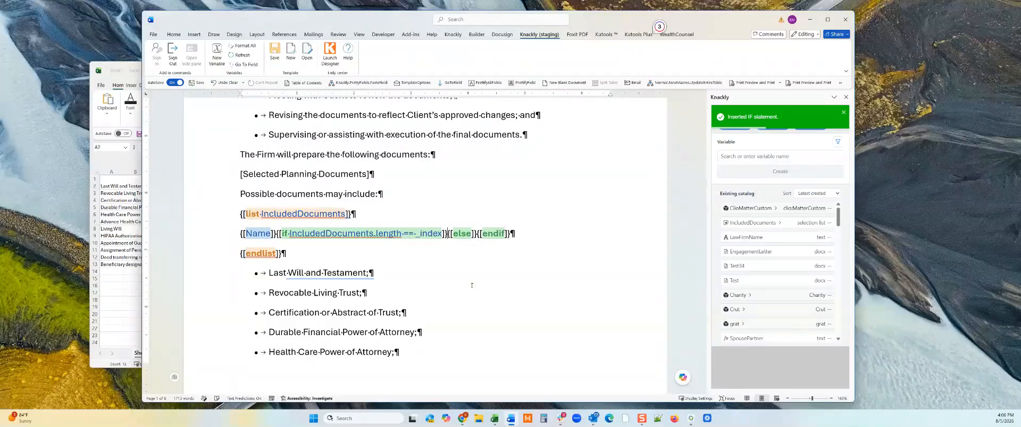
type("; a")
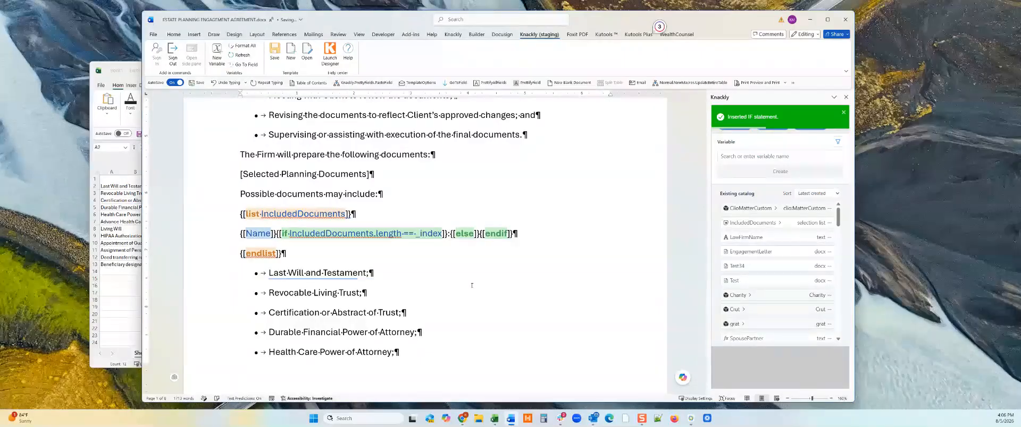
type("nd")
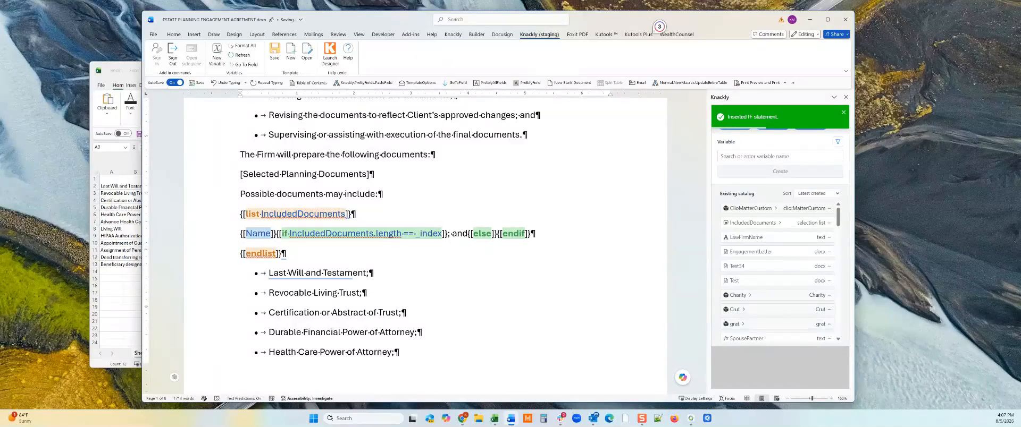
type(";")
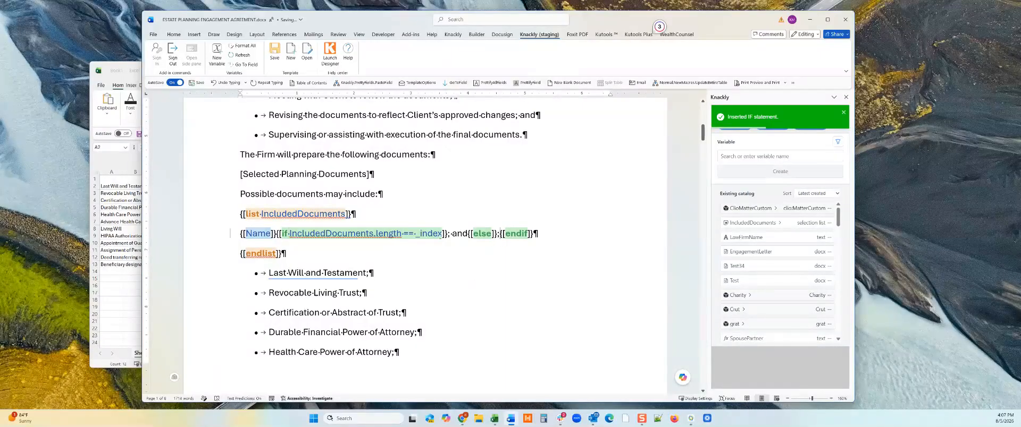
Delete the static document bullets from "Last Will and Testament" through "Beneficiary designation recommendations".
scroll(434, 290, "down", 10)
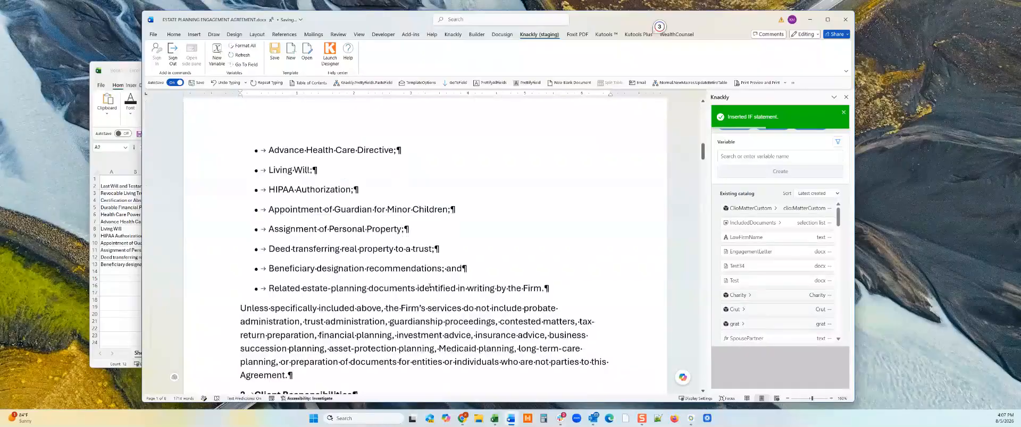
left_click_drag(474, 271, 252, 215)
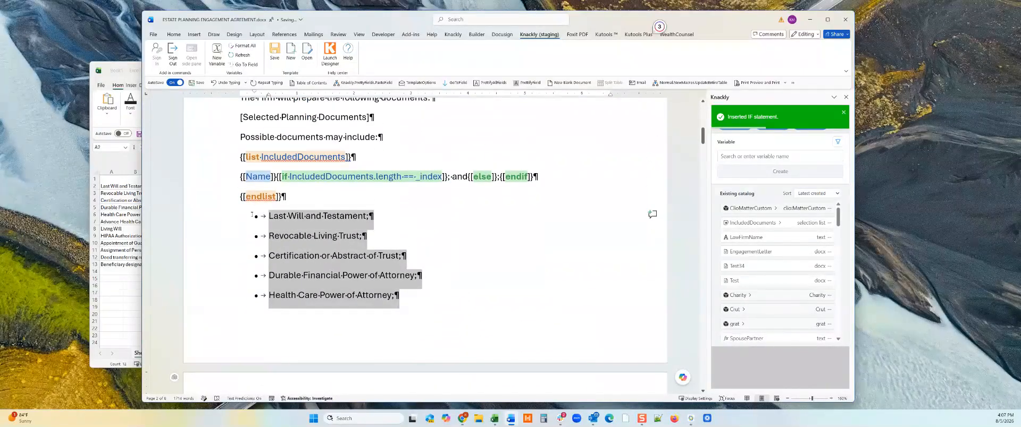
key("Delete")
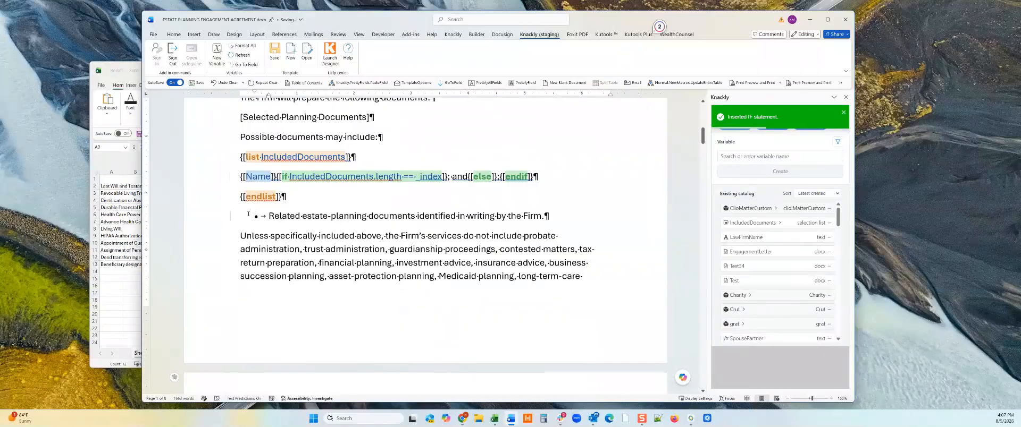
Copy the bullet formatting from the "Related estate planning documents" item to the Name line inside the IncludedDocuments list.
left_click_drag(278, 216, 269, 216)
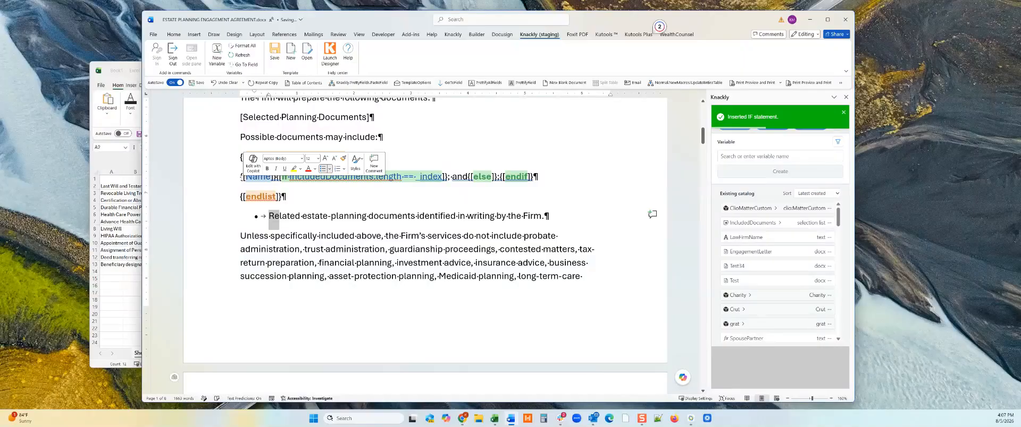
key("ctrl+shift+c")
key("ctrl+Up")
key("ctrl+Up")
key("ctrl+v")
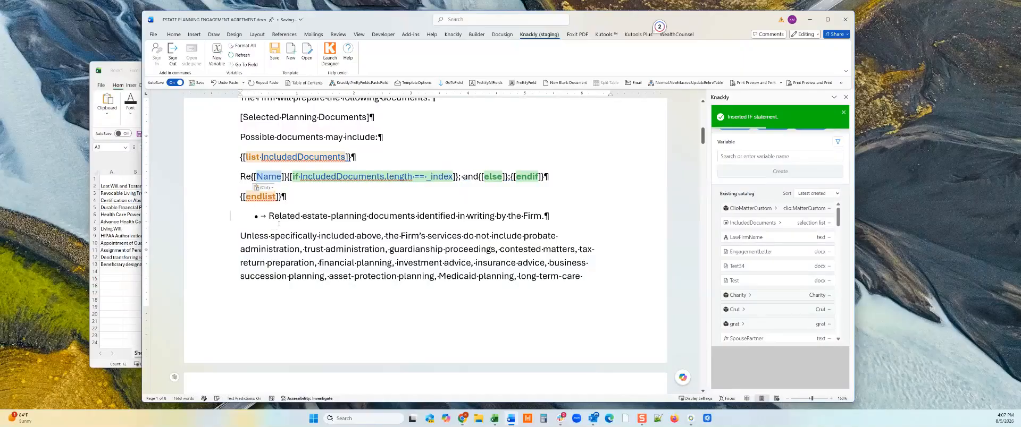
key("shift+Home")
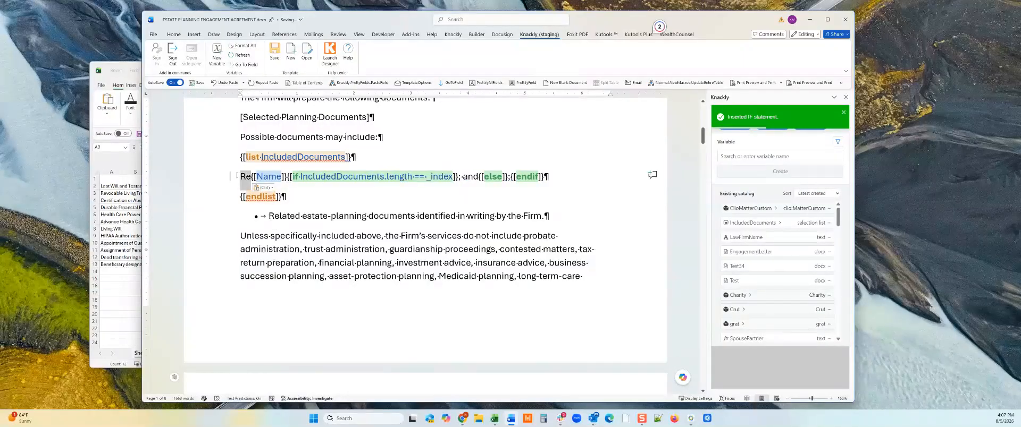
key("Delete")
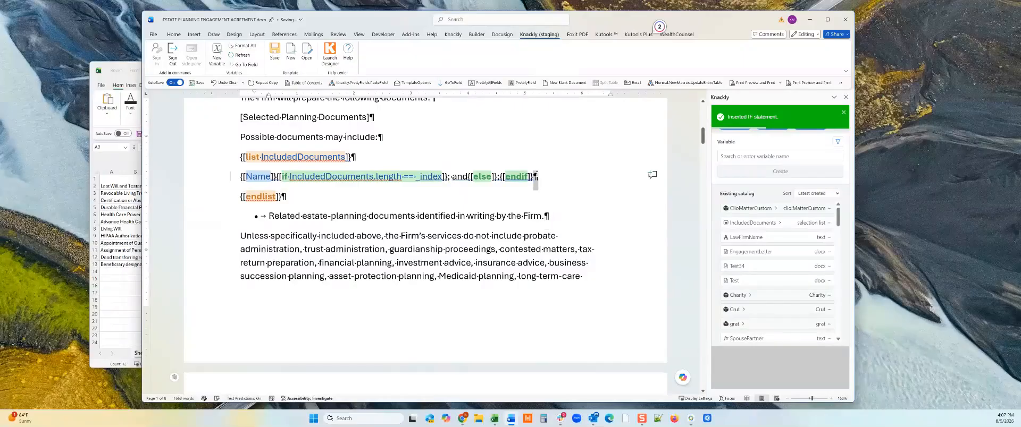
key("ctrl+shift+v")
Delete the [Selected Planning Documents] placeholder paragraph above "Possible documents may include:".
left_click(325, 236)
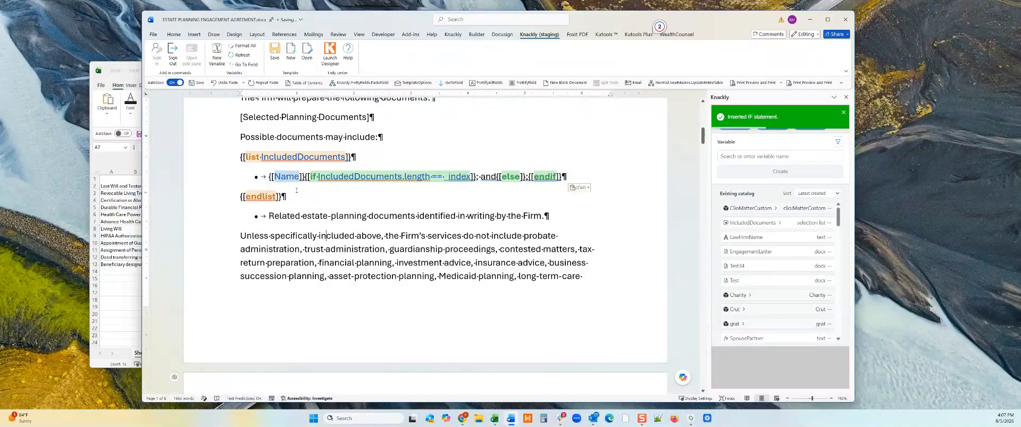
left_click_drag(384, 118, 234, 118)
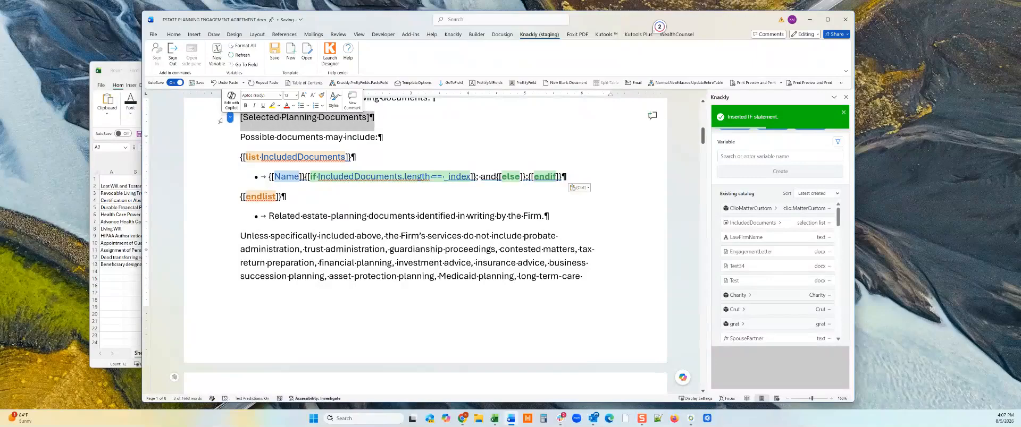
key("Delete")
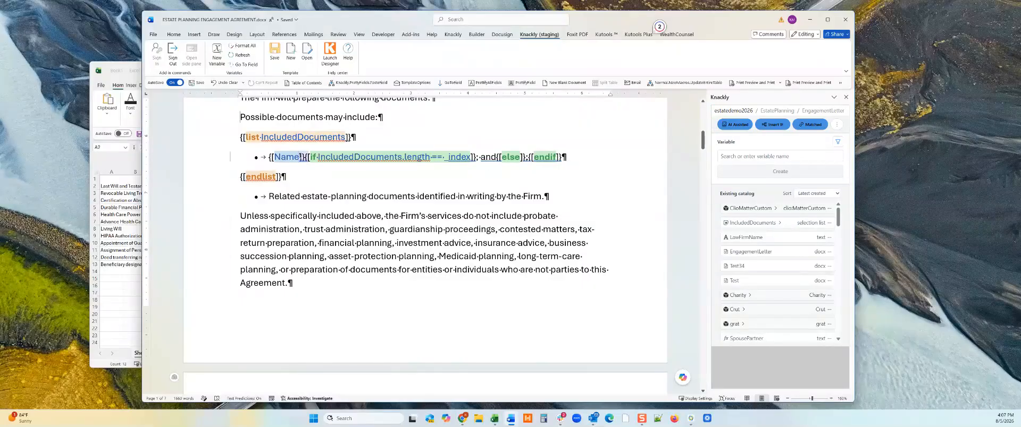
Test the template's error checking by changing the Name field to Name2, go to the flagged field, and restore Name.
type("2")
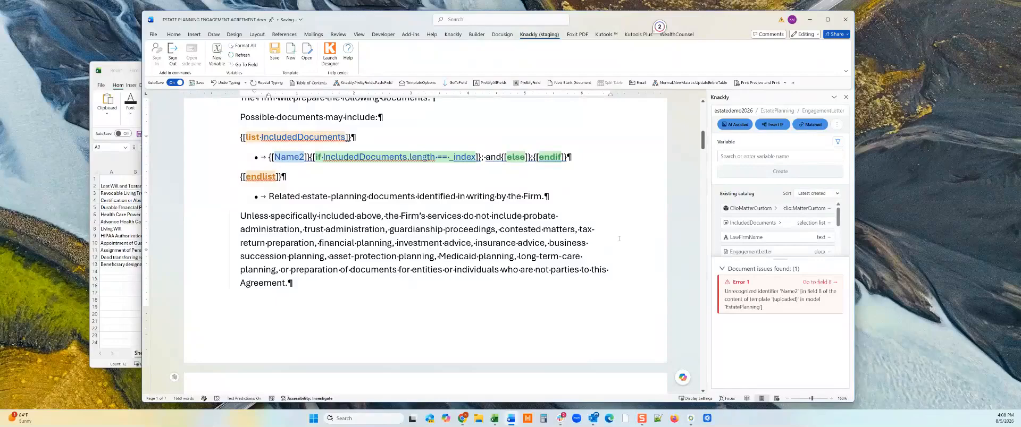
left_click(818, 283)
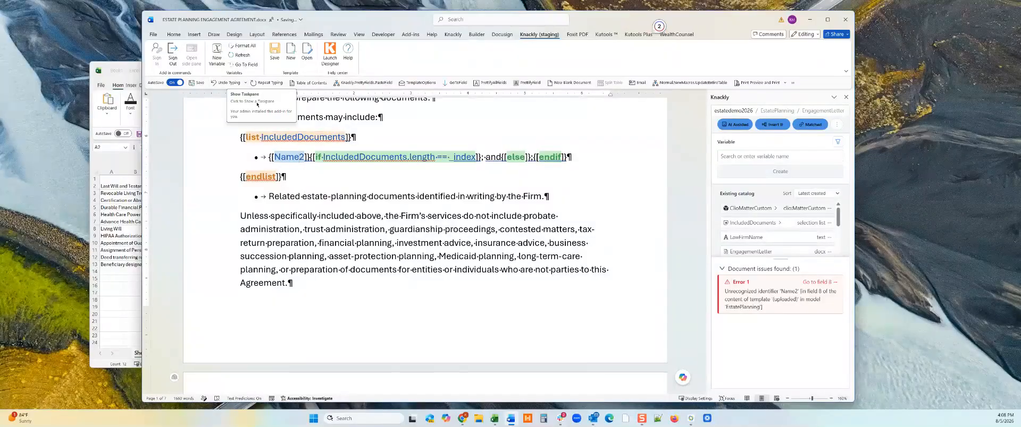
key("Delete")
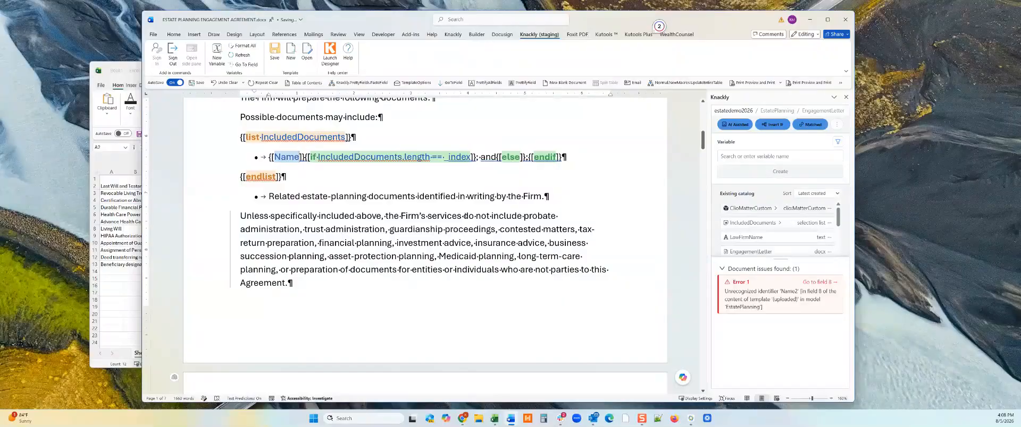
Select the [Flat Fee Amount] placeholder under Legal Fees and enter Engagement.FlatFeeAmount as the variable name for it.
scroll(466, 216, "down", 7)
scroll(466, 216, "down", 5)
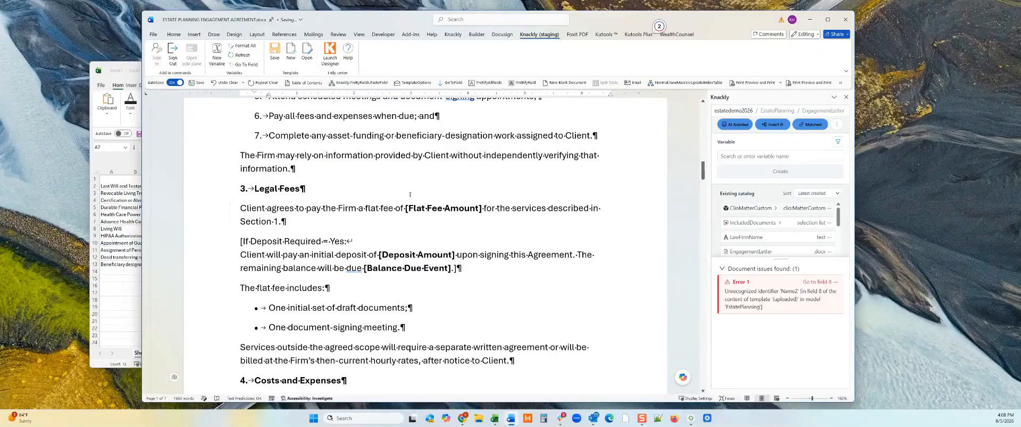
left_click_drag(405, 208, 483, 208)
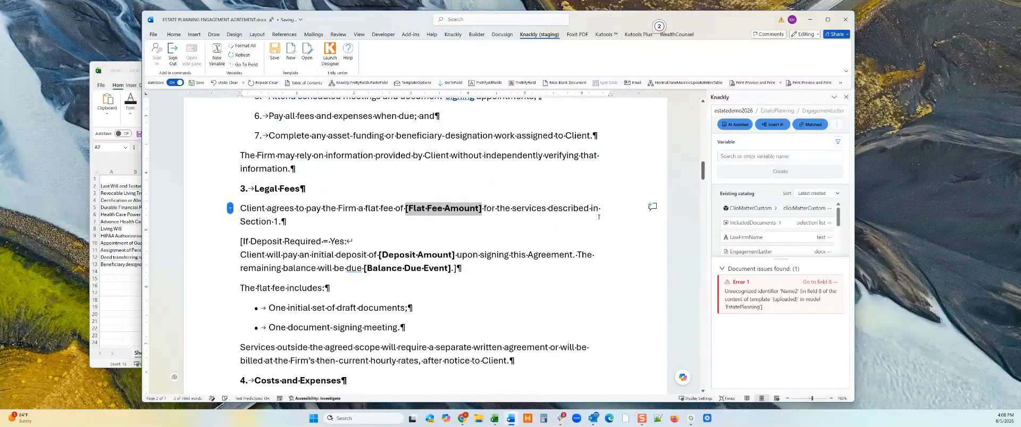
left_click(754, 155)
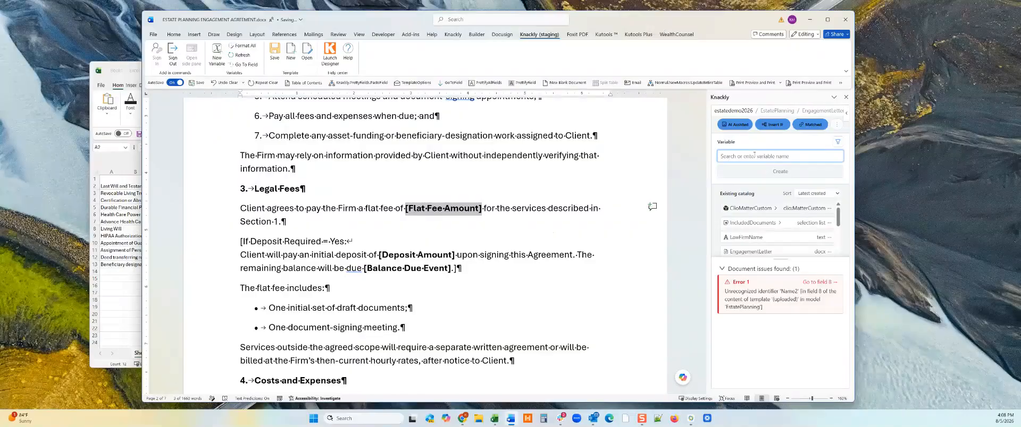
type("Fla")
key("BackSpace")
key("BackSpace")
key("BackSpace")
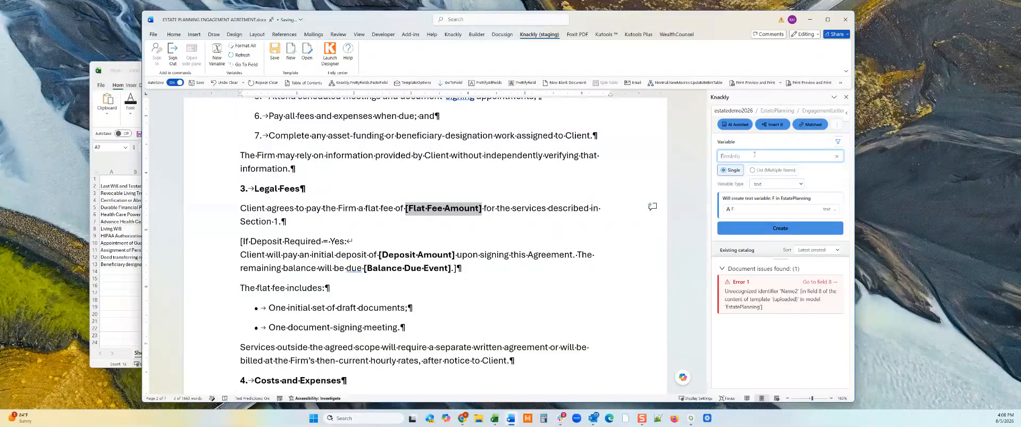
type("Engagement.Fla")
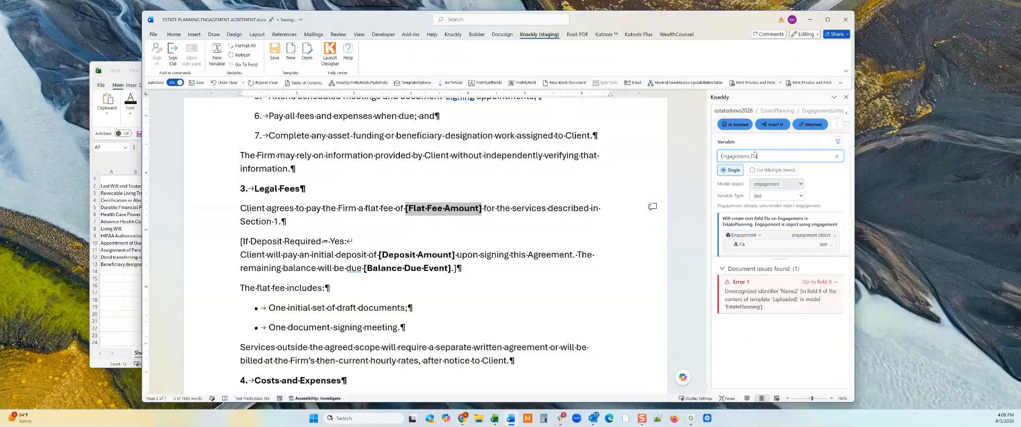
type("tFeeAmount")
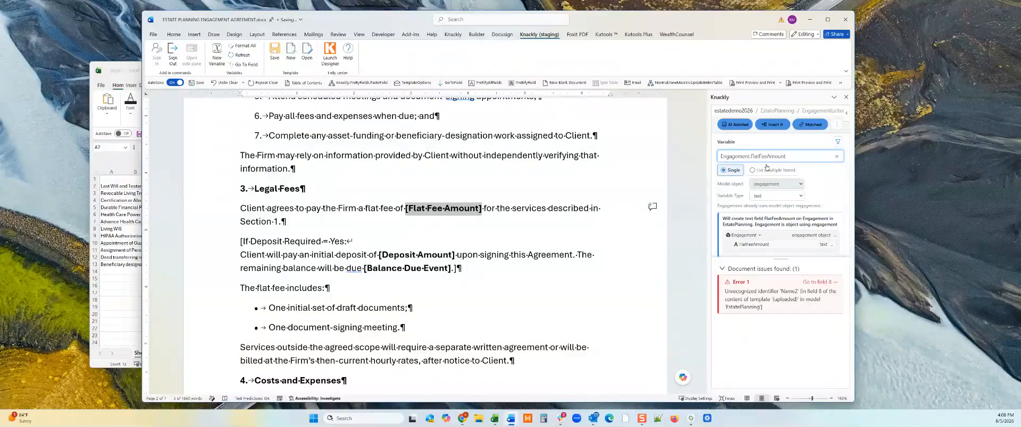
Set the FlatFeeAmount variable type to number, collapse the document issues list, and create the variable.
left_click(761, 197)
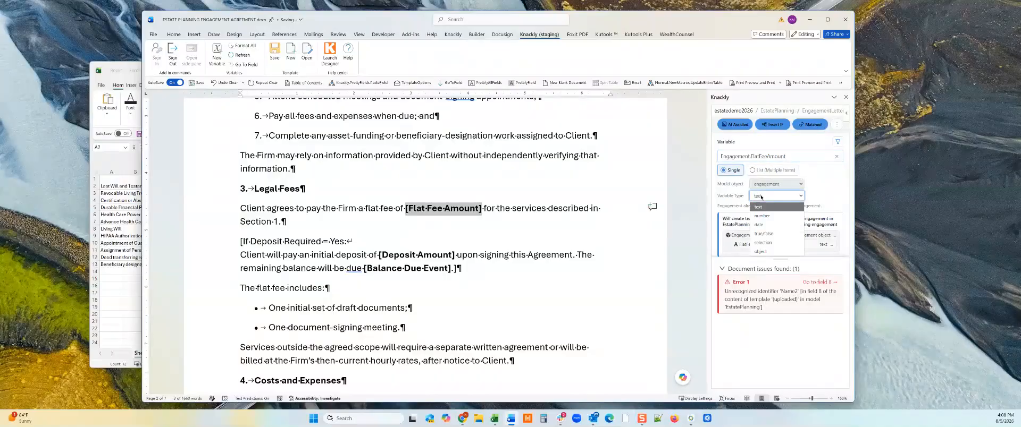
left_click(761, 219)
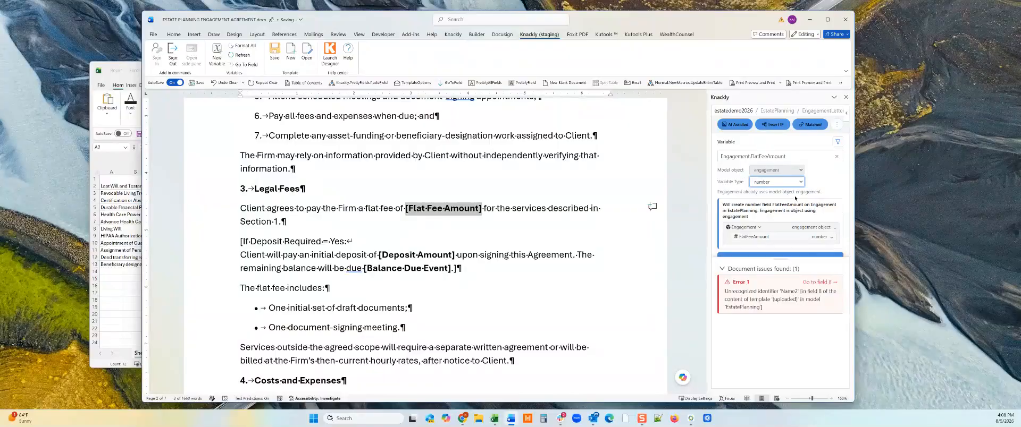
left_click(724, 269)
left_click(791, 262)
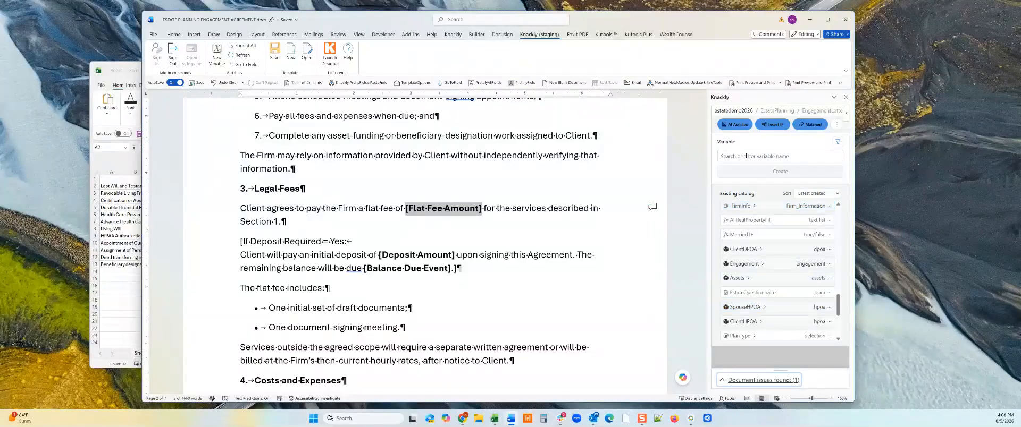
Search the variable catalog for Flat and replace the [Flat Fee Amount] placeholder with Engagement.FlatFeeAmount, using the number format with comma.
scroll(781, 259, "down", 3)
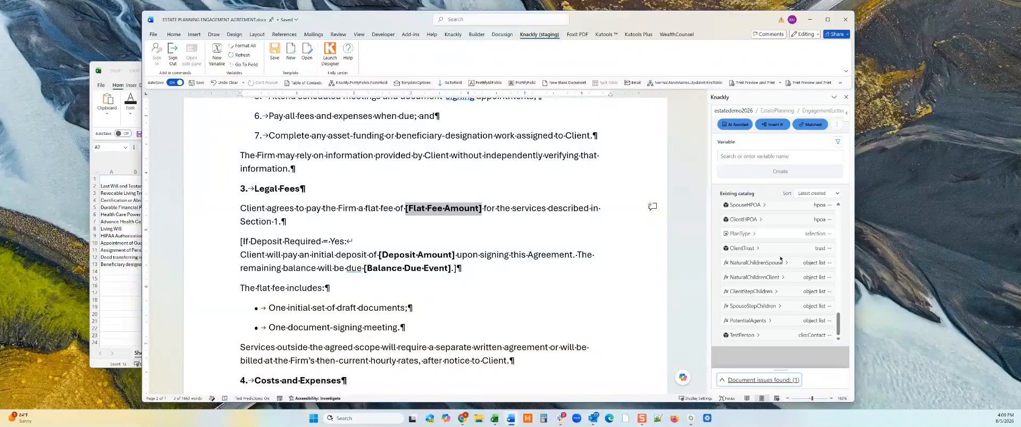
scroll(781, 259, "up", 10)
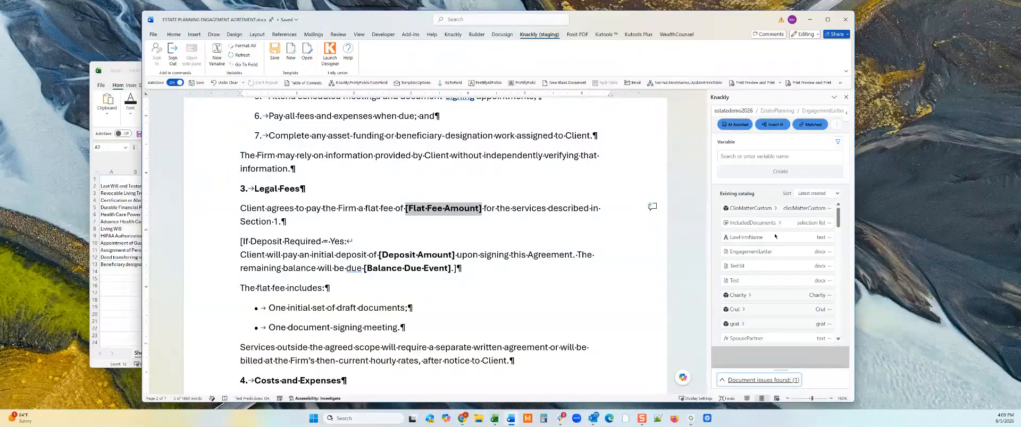
left_click(819, 209)
scroll(812, 234, "down", 10)
scroll(812, 244, "up", 8)
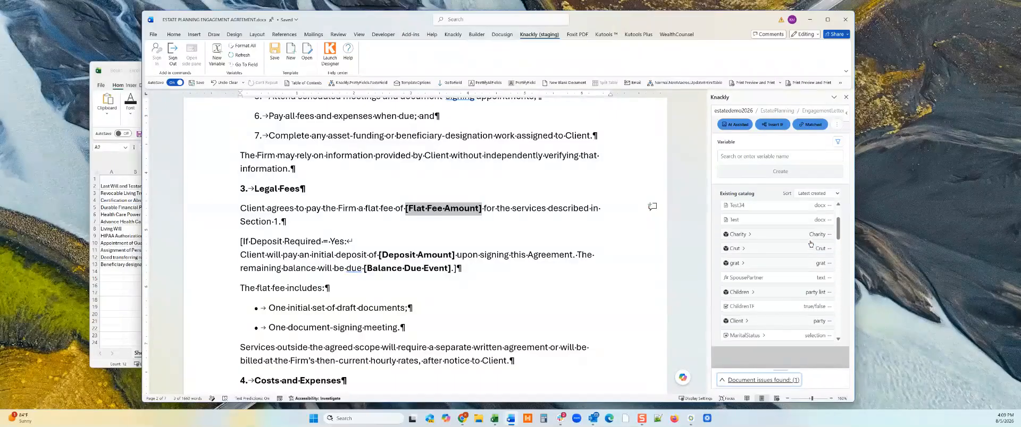
left_click(746, 157)
type("F")
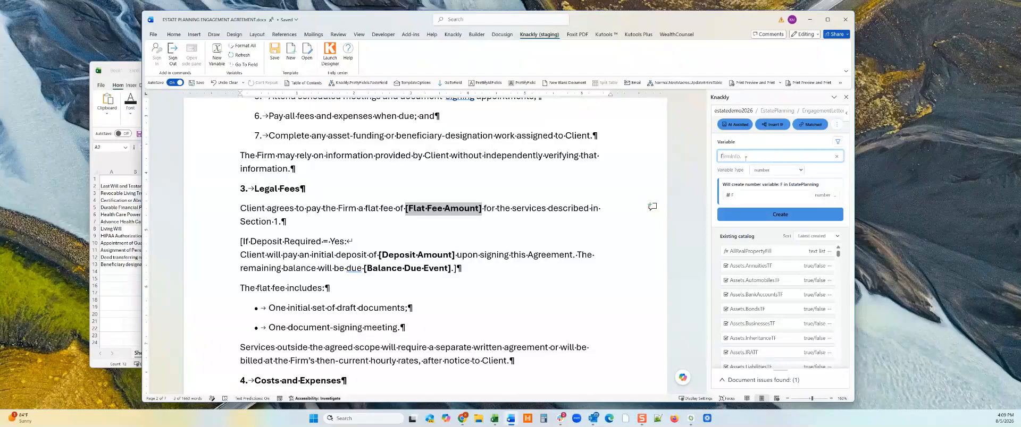
type("lat")
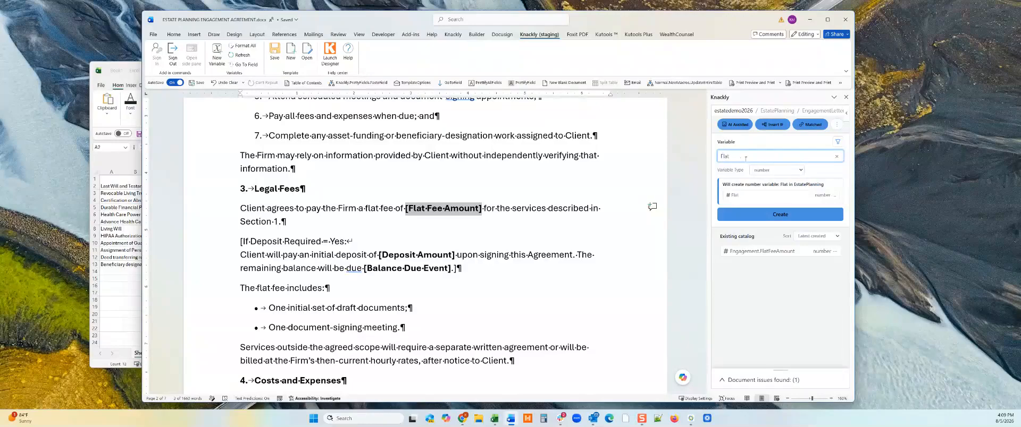
left_click(773, 254)
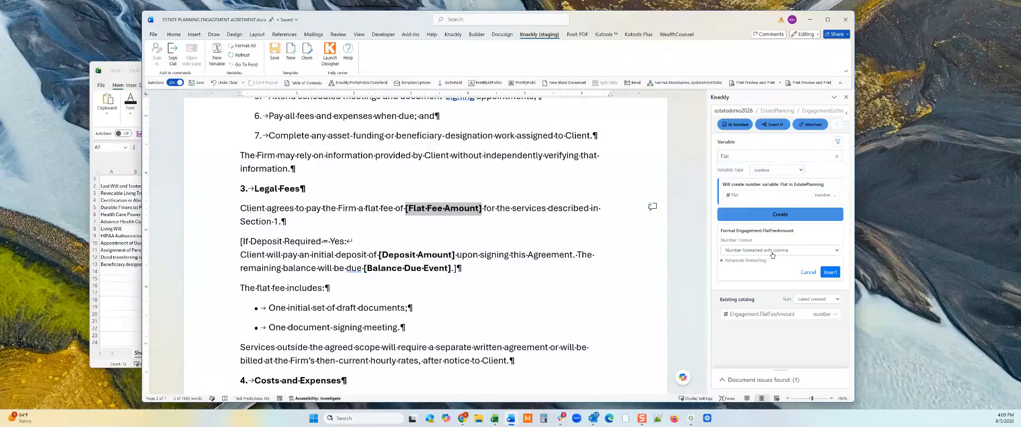
left_click(771, 252)
left_click(776, 257)
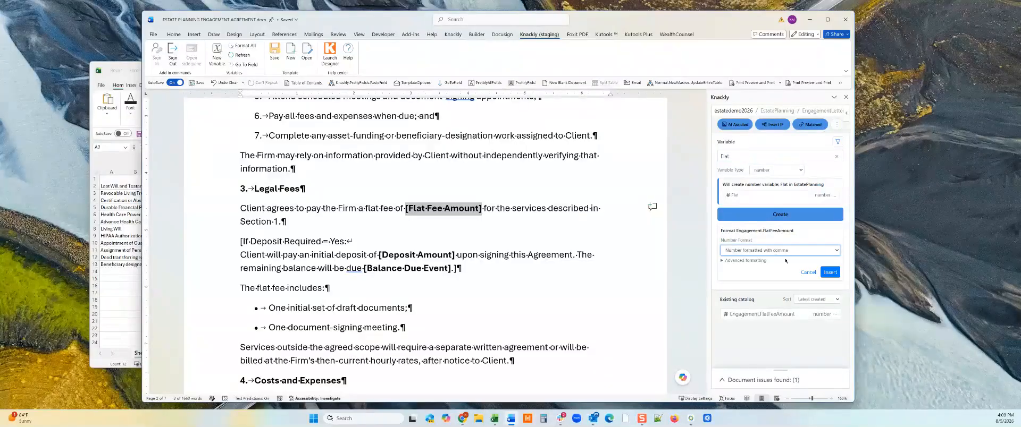
left_click(830, 273)
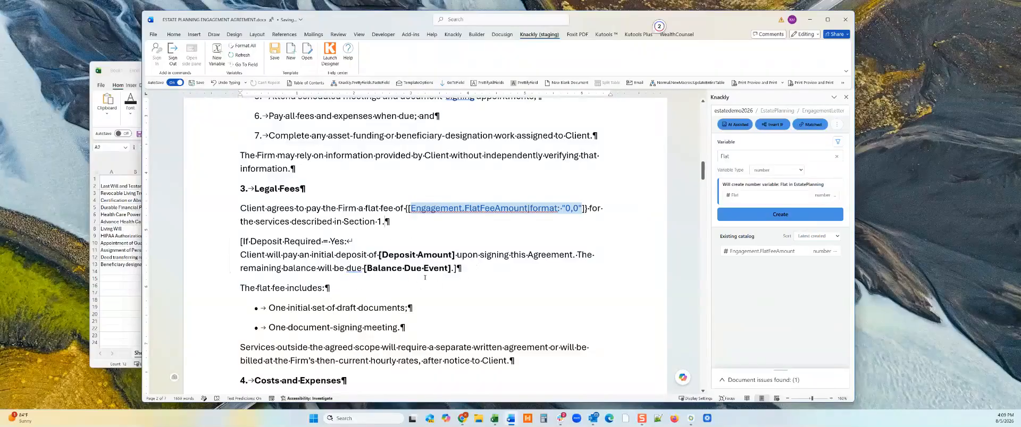
Select the deposit clause under Legal Fees, from "Client will pay an initial deposit" through the [Balance Due Event] placeholder and closing bracket.
left_click_drag(456, 269, 241, 255)
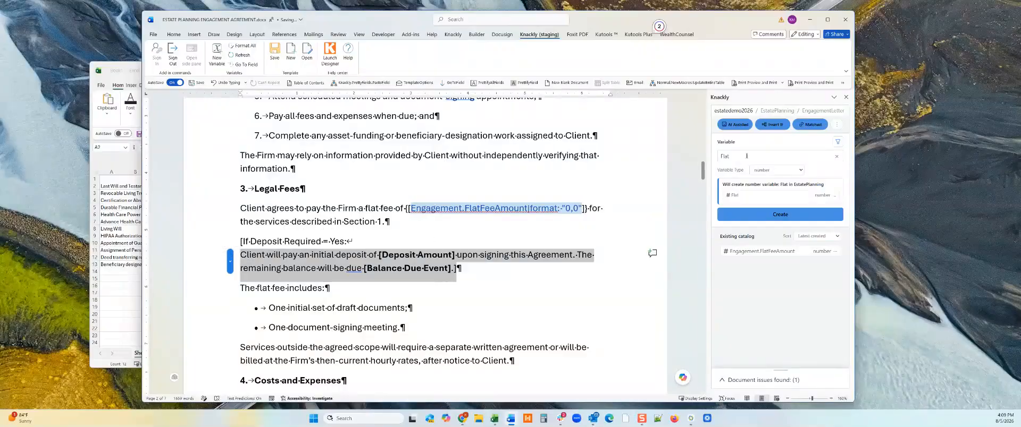
left_click(774, 125)
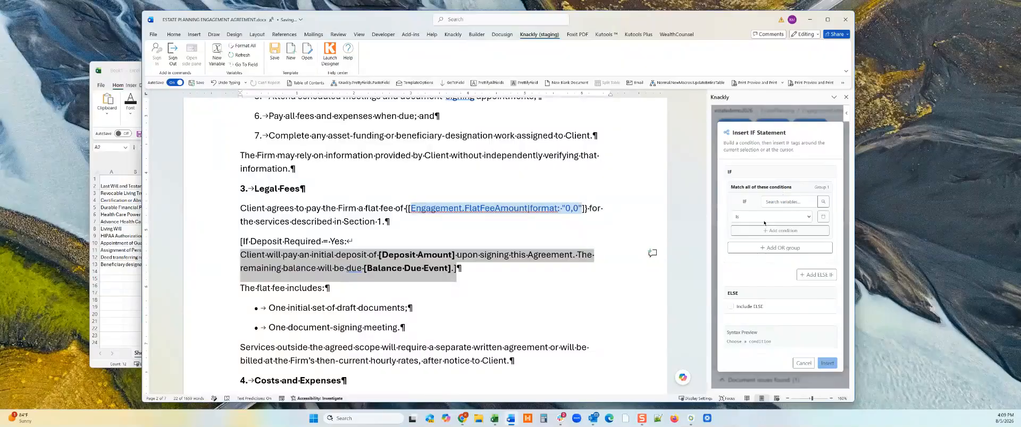
left_click(804, 363)
double_click(738, 161)
type("Deposti")
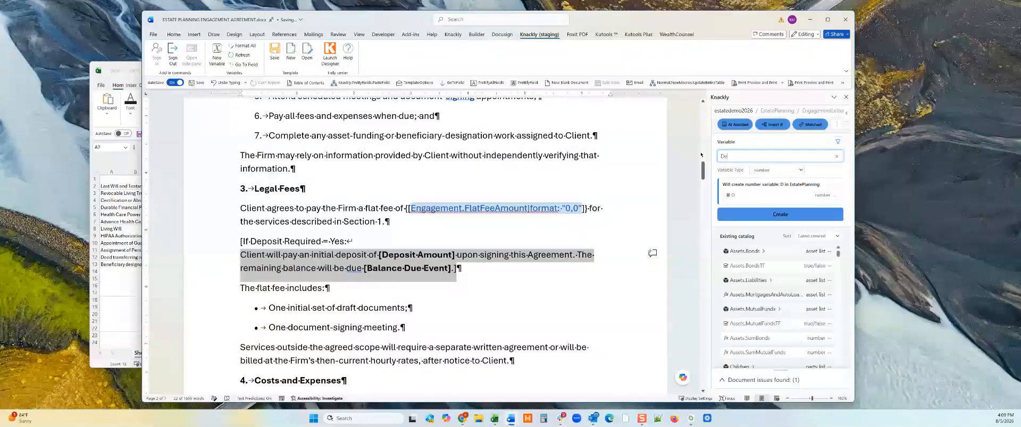
key("BackSpace")
key("BackSpace")
key("BackSpace")
key("BackSpace")
key("BackSpace")
key("BackSpace")
key("BackSpace")
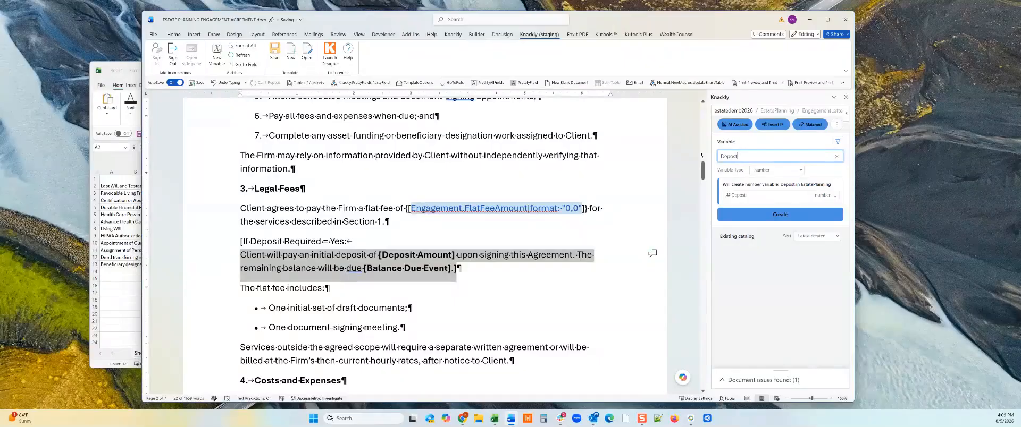
Create a true/false variable named Engagement.DepostRequired on the existing engagement object.
type("En")
key("Tab")
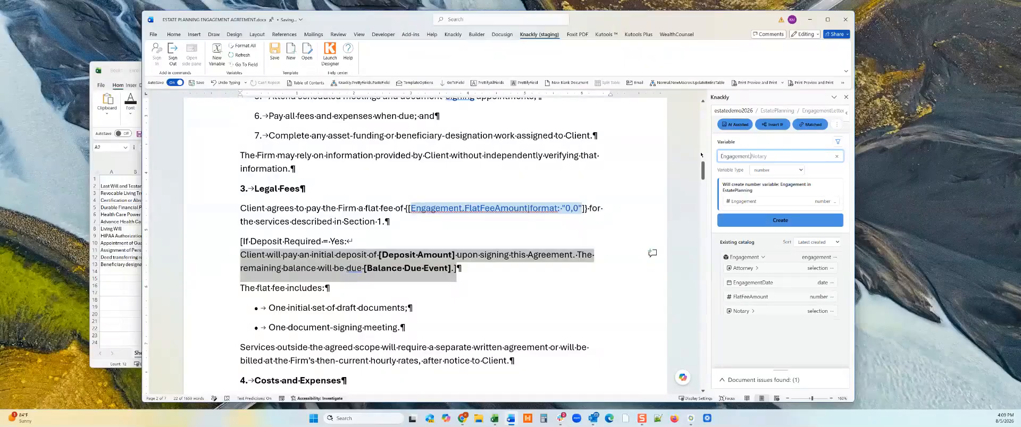
type("Depost")
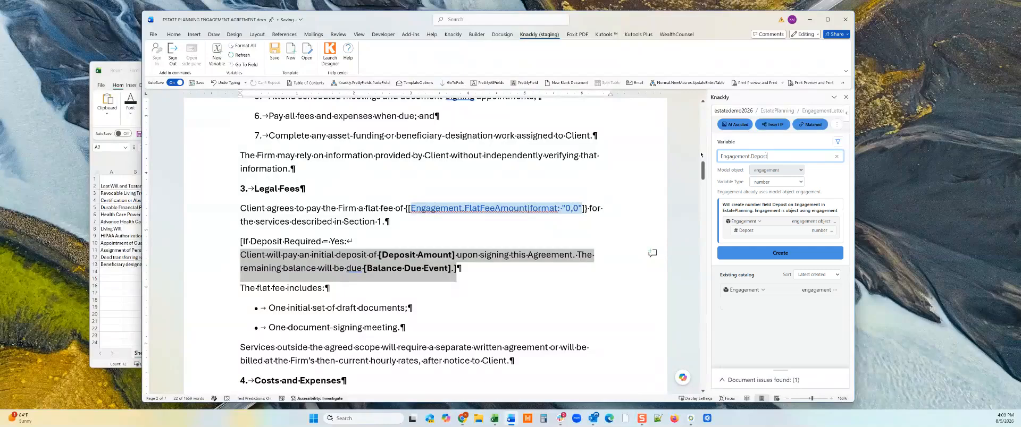
type("Required")
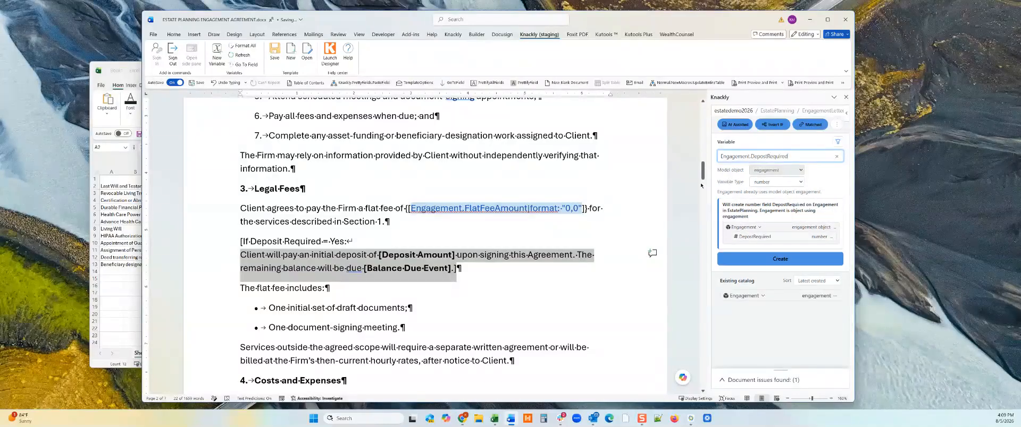
left_click(776, 182)
left_click(764, 219)
left_click(782, 257)
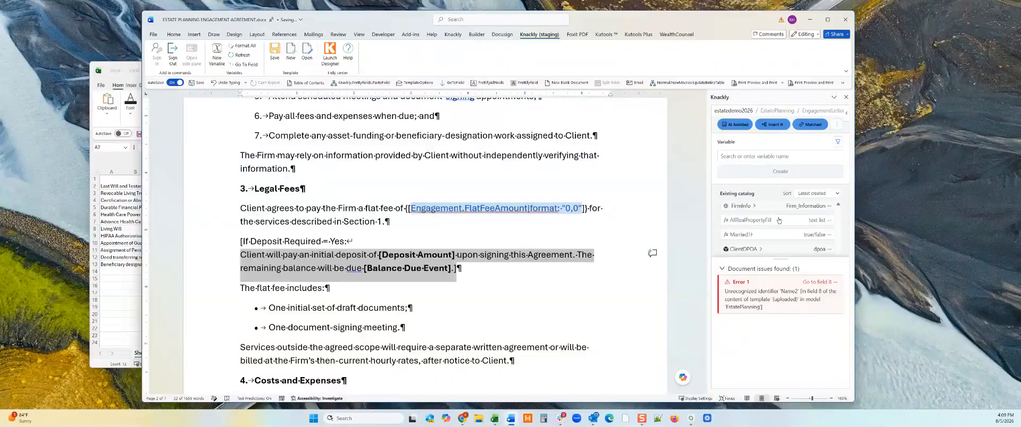
Insert an IF statement around the selected deposit clause with Engagement.DepostRequired as its condition.
left_click(780, 129)
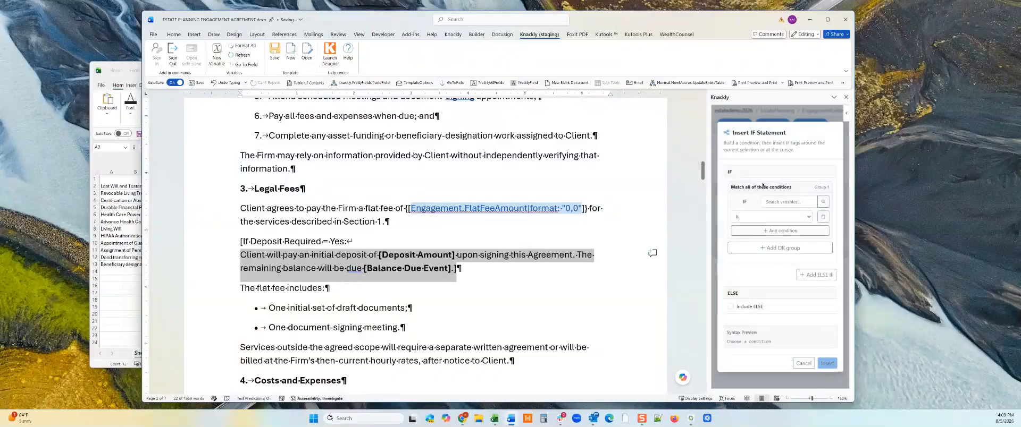
left_click(788, 203)
type("Depo")
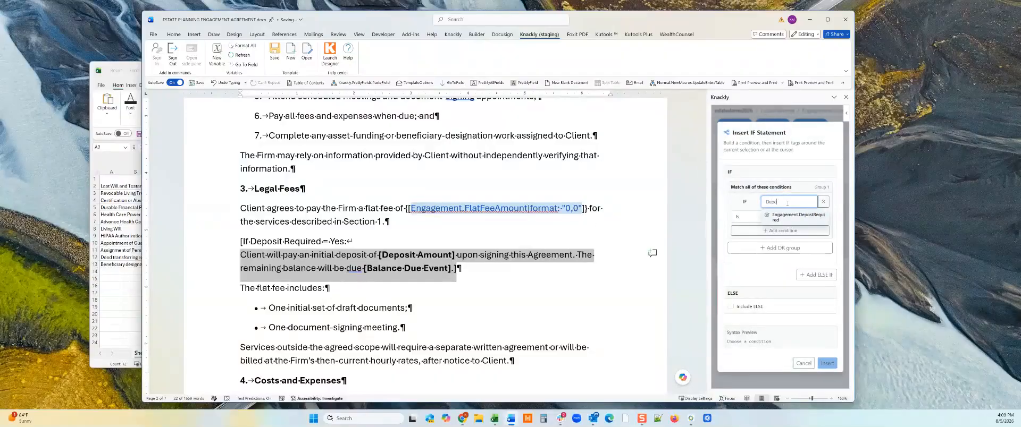
left_click(791, 216)
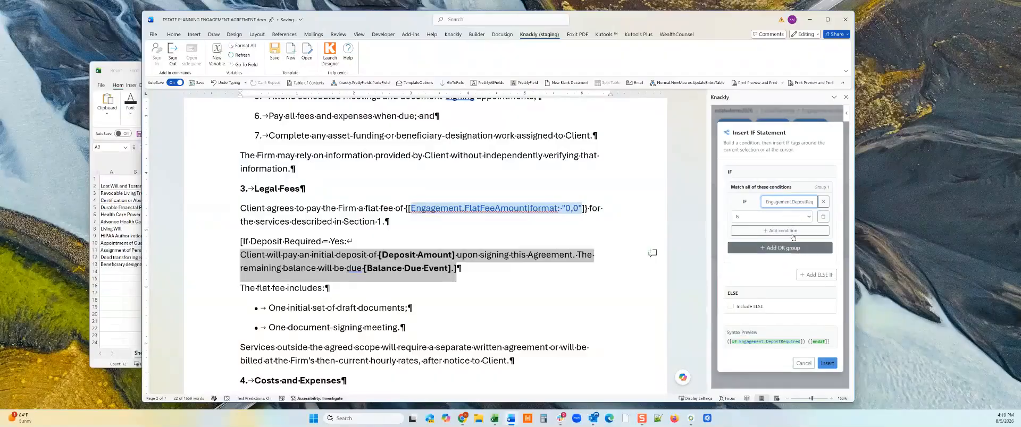
left_click(764, 216)
left_click(763, 230)
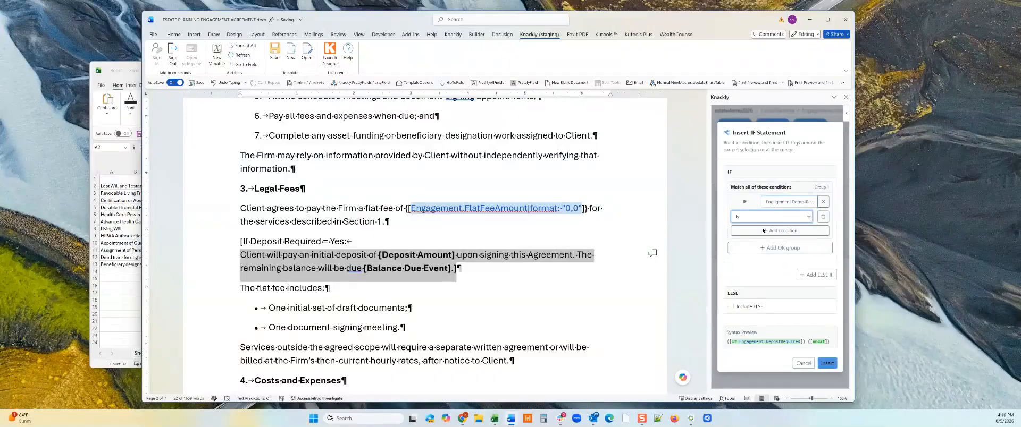
left_click(827, 363)
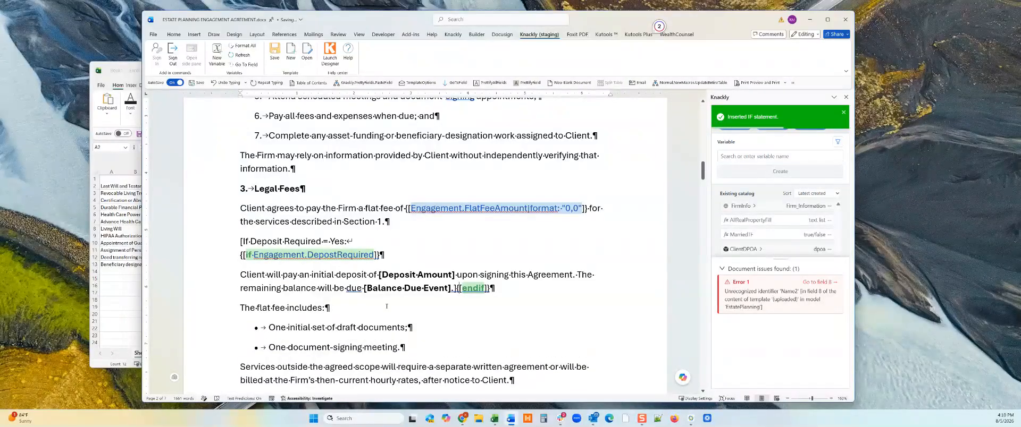
Move the deposit clause's endif onto its own line without the stray closing bracket, and delete the "[If Deposit Required = Yes:" line.
key("Return")
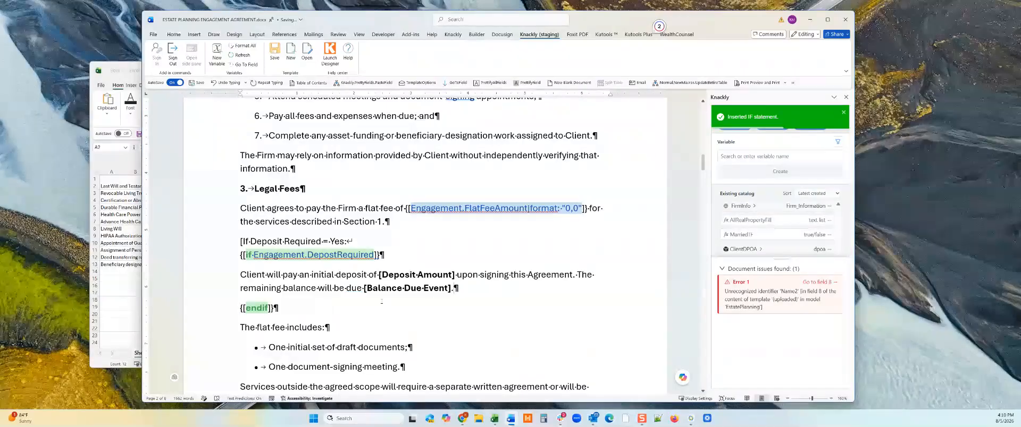
left_click_drag(348, 241, 218, 240)
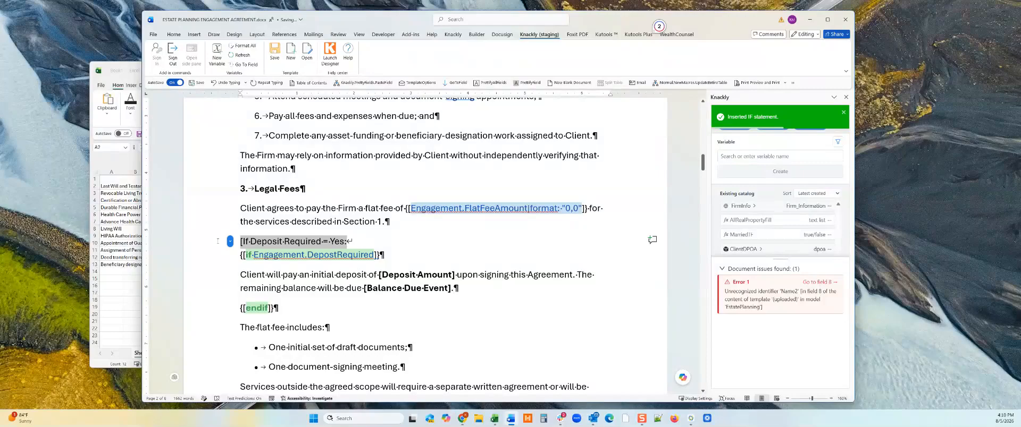
key("Delete")
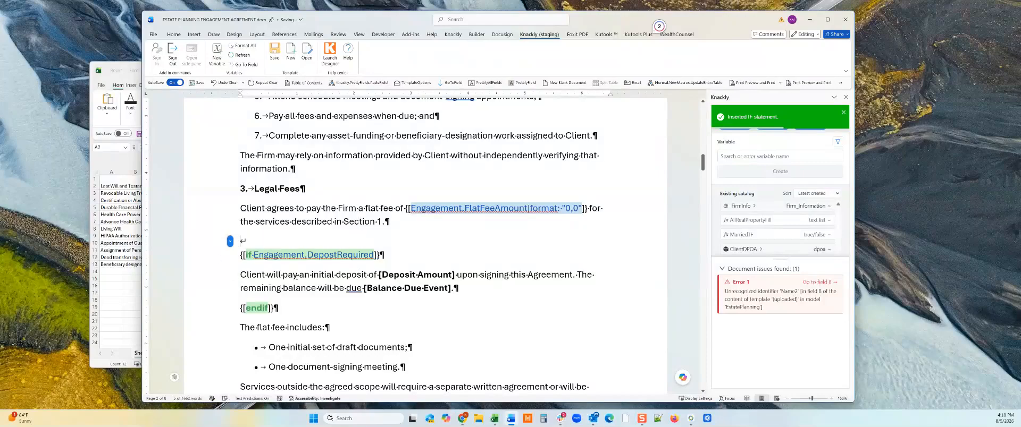
key("Delete")
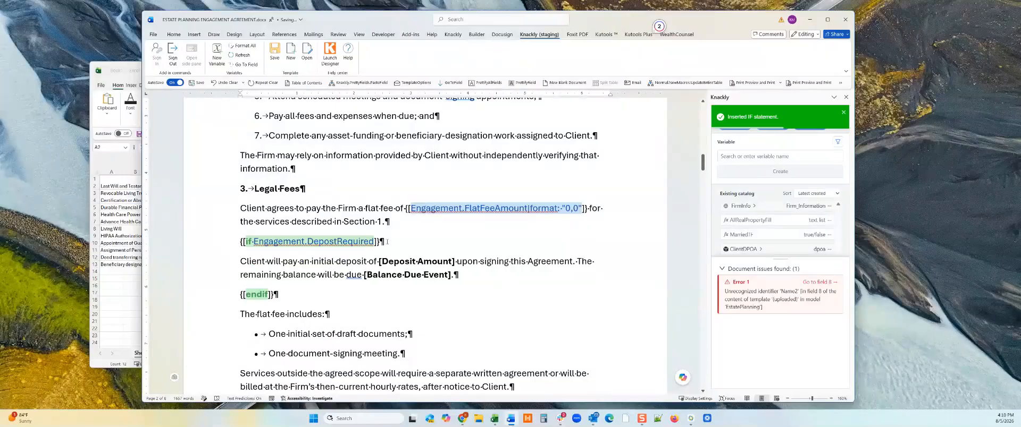
Try an empty paragraph between the deposit IF tag and its clause, and remove it again.
key("Return")
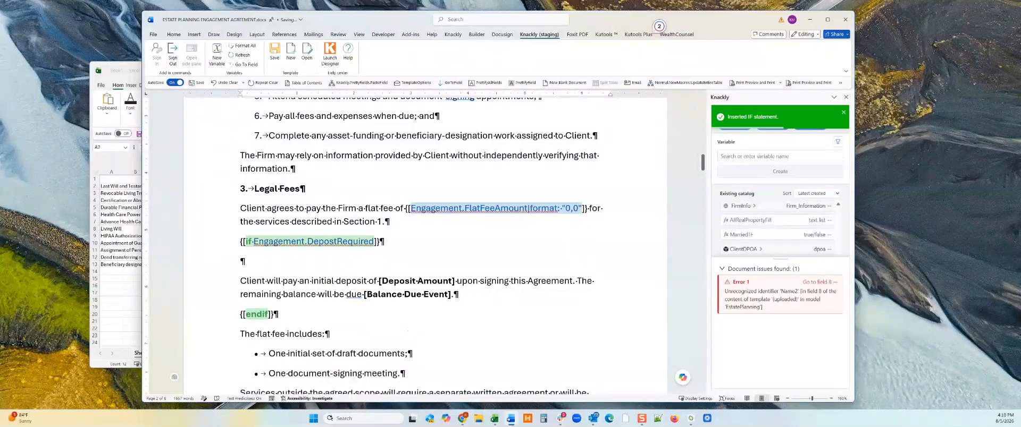
left_click_drag(467, 294, 242, 274)
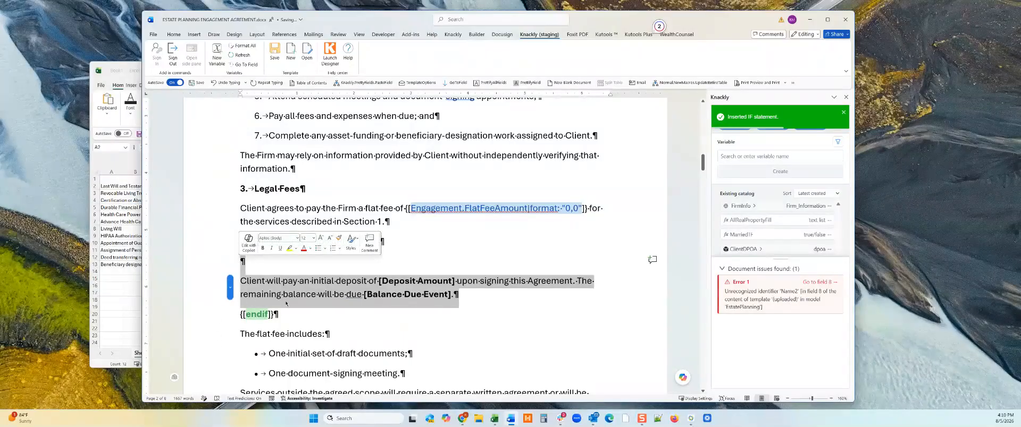
left_click(446, 251)
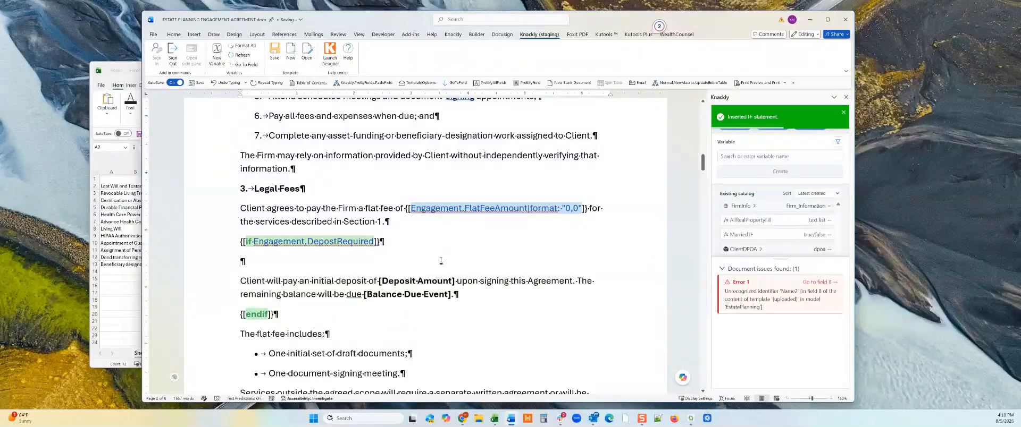
key("Delete")
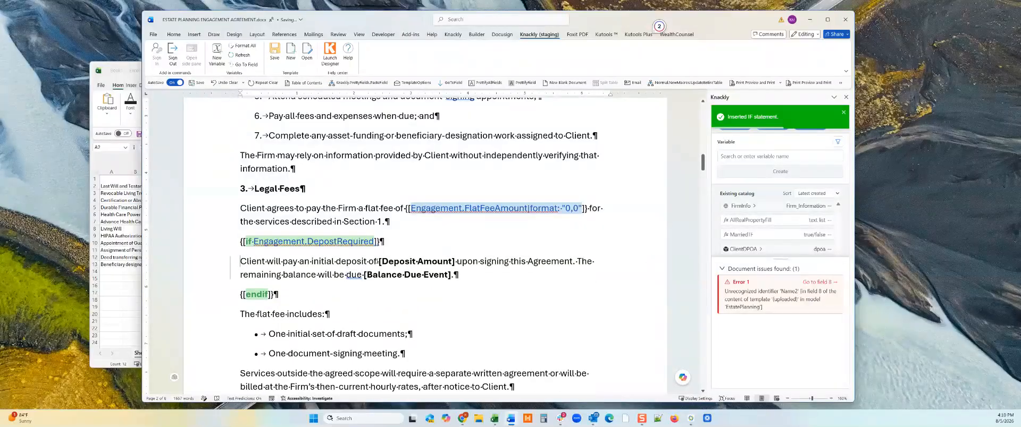
Collapse the document issues list and save the template.
left_click(780, 270)
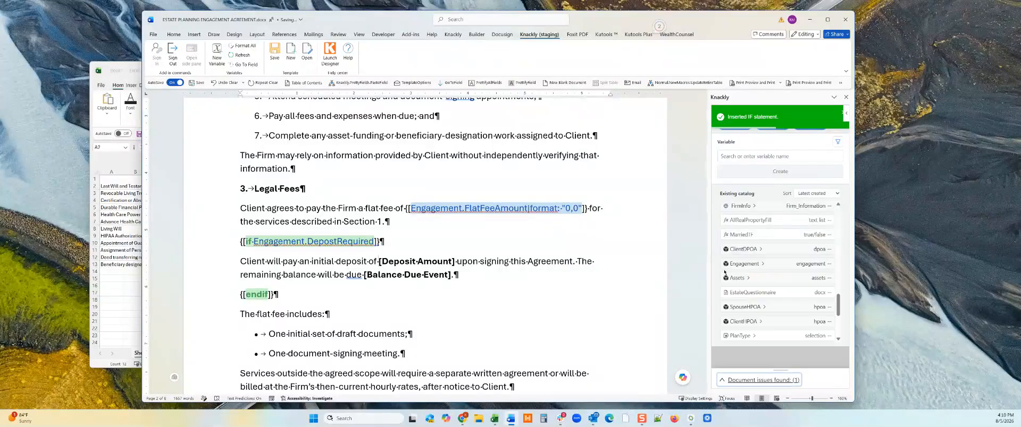
left_click(275, 52)
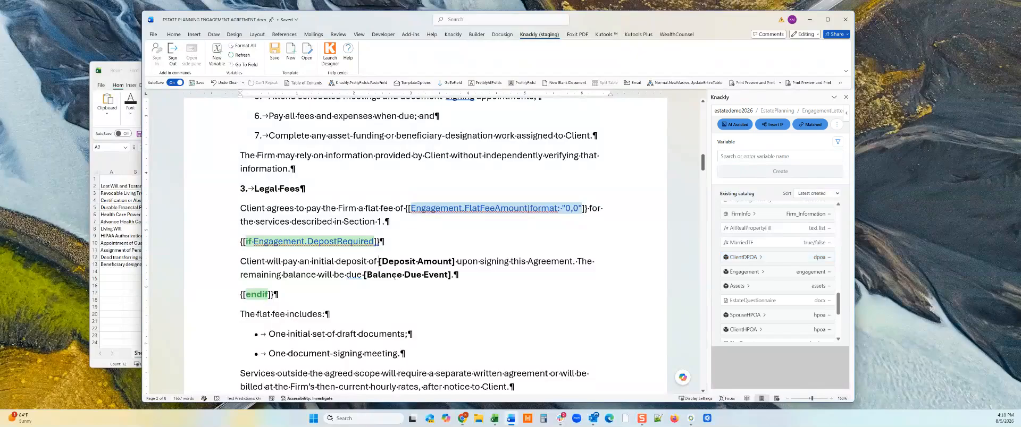
Look through the Costs and Joint Representation sections and open the matched fields list to examine the IF and END IF pairs.
scroll(460, 322, "down", 10)
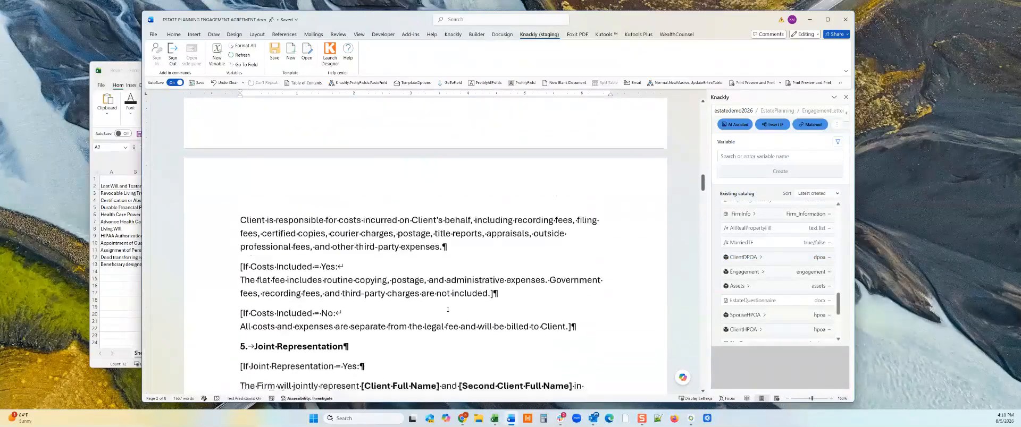
scroll(445, 312, "down", 2)
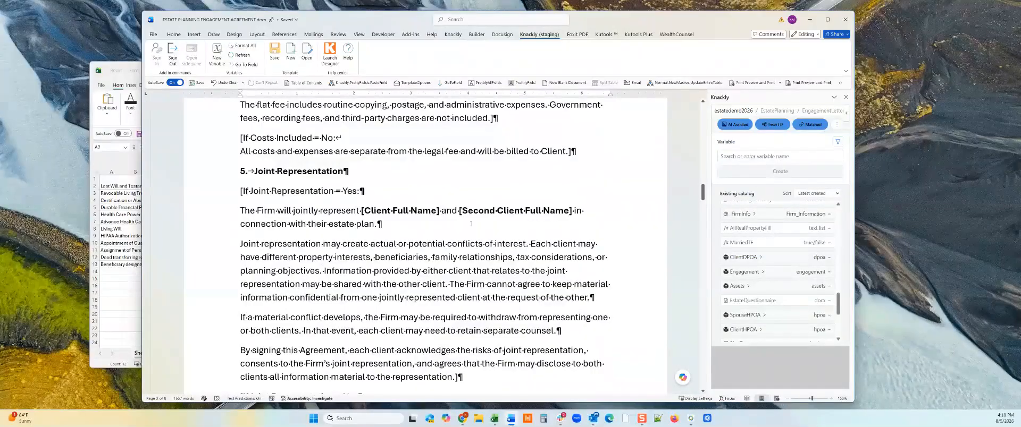
scroll(470, 223, "up", 4)
scroll(471, 223, "up", 7)
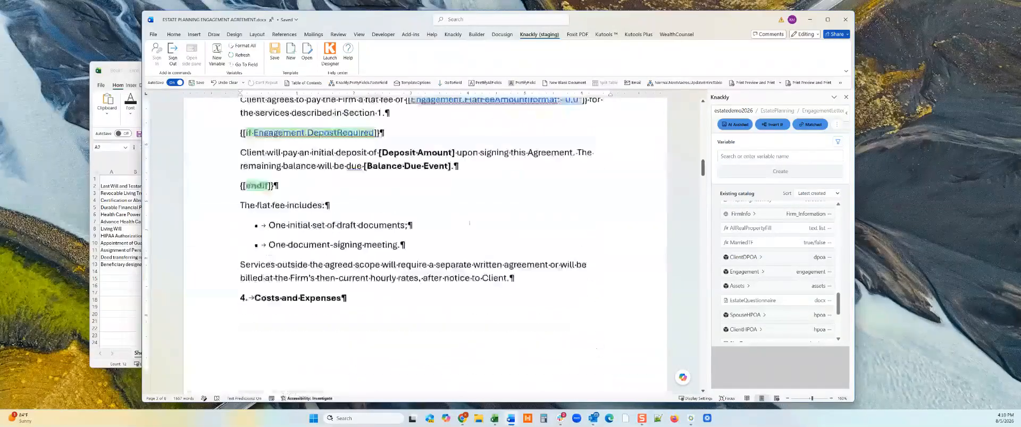
left_click(813, 125)
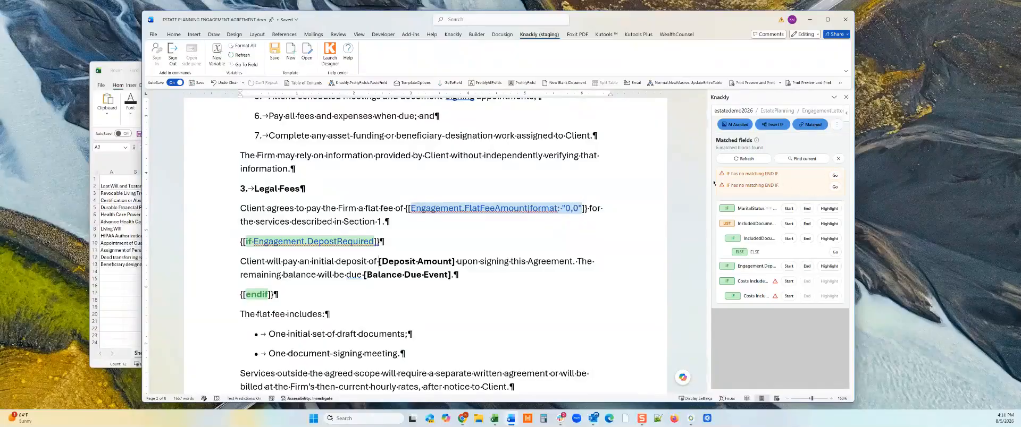
Check the MaritalStatus IF block from the matched fields by going to its start and end, highlighting the pair, and clearing the highlight.
left_click(789, 209)
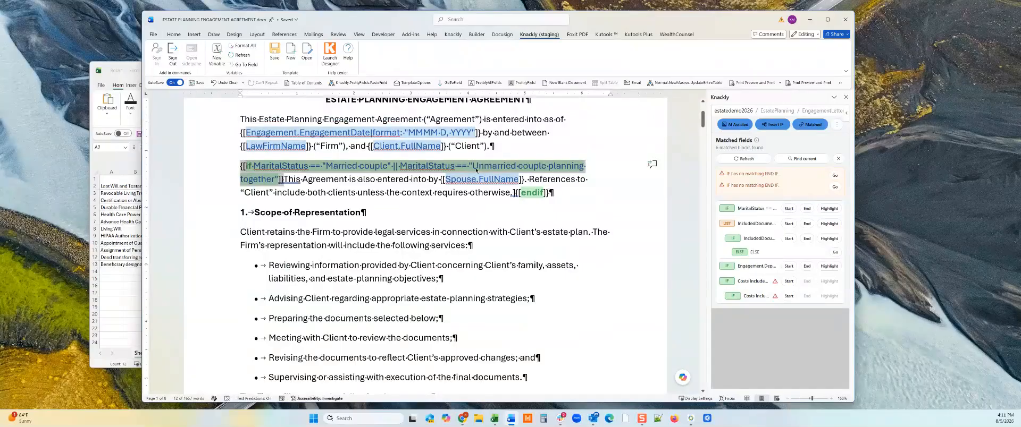
left_click(806, 210)
left_click(832, 212)
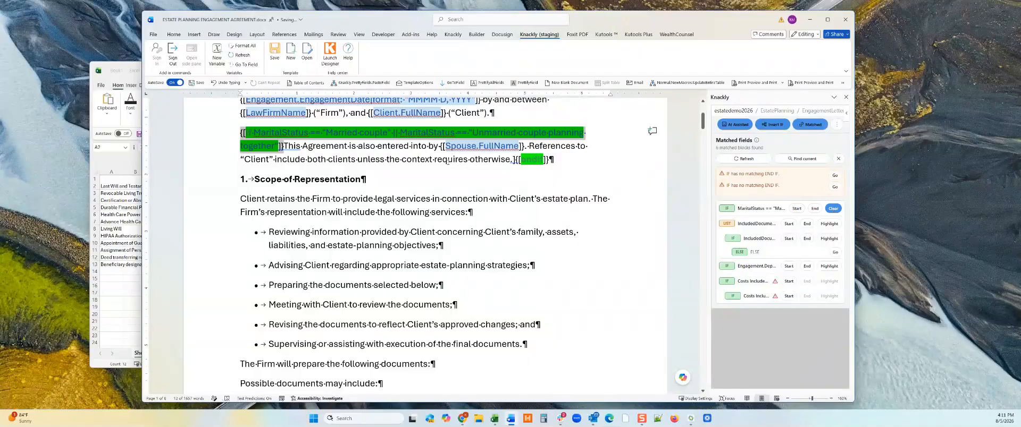
left_click(832, 209)
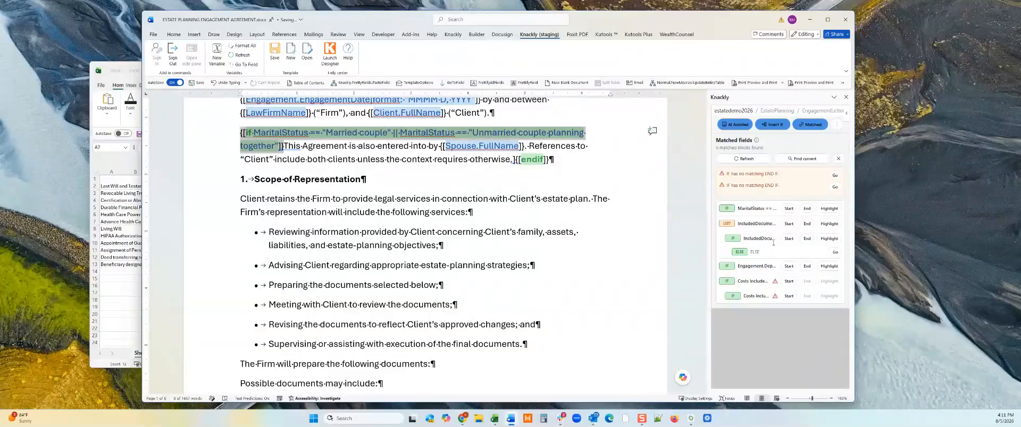
Locate the unmatched Costs Included IF, select its "If Costs Included = Yes:" line, and return to the agreement's opening paragraphs.
left_click(788, 280)
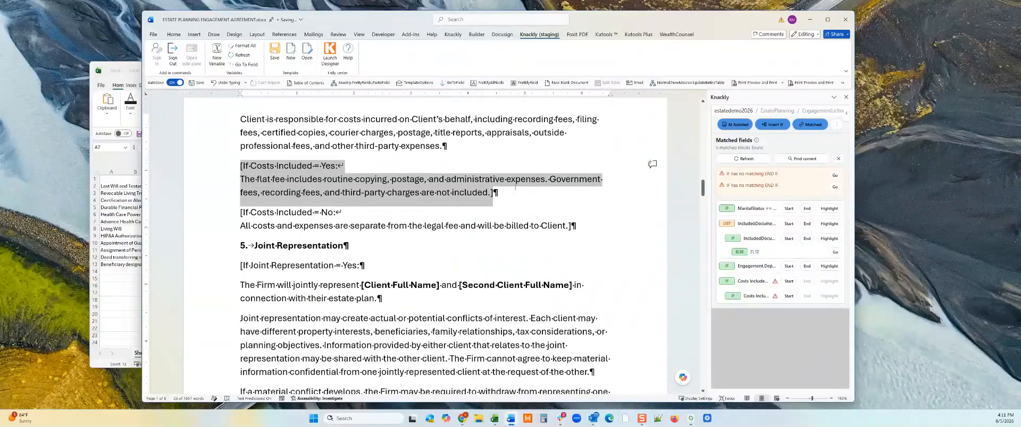
left_click(241, 166)
left_click_drag(240, 166, 359, 165)
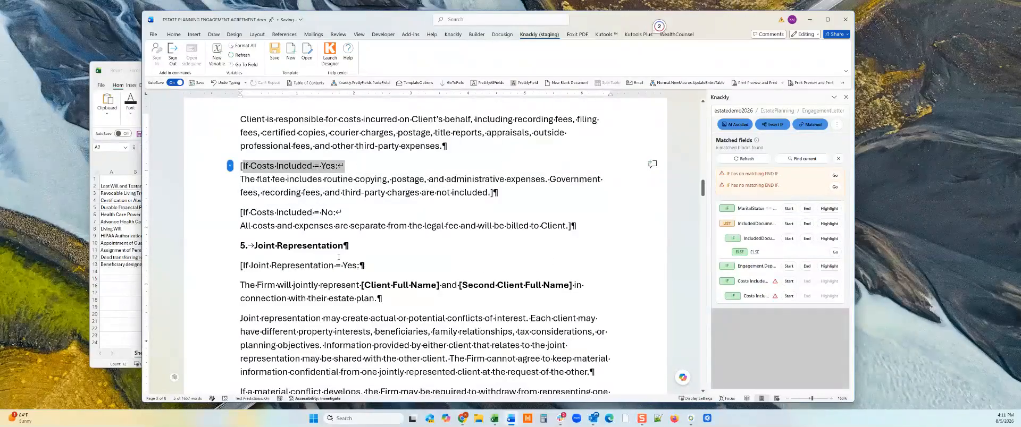
scroll(405, 218, "up", 5)
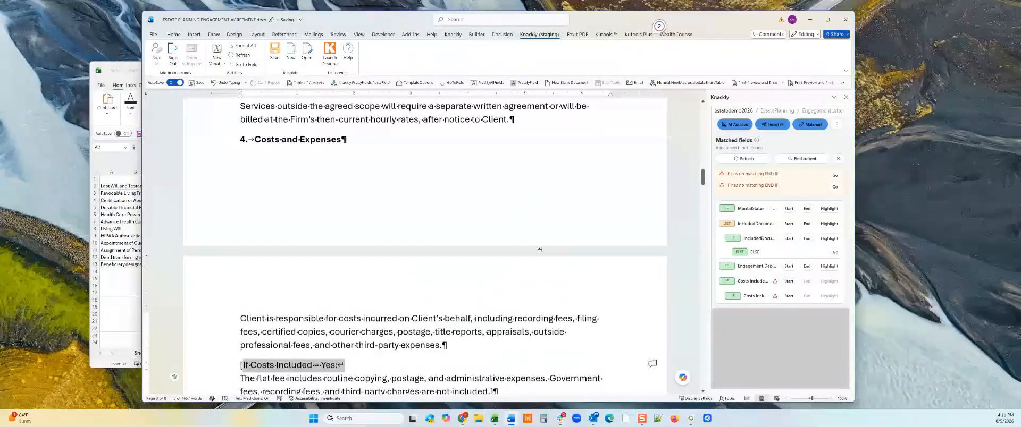
scroll(537, 250, "up", 15)
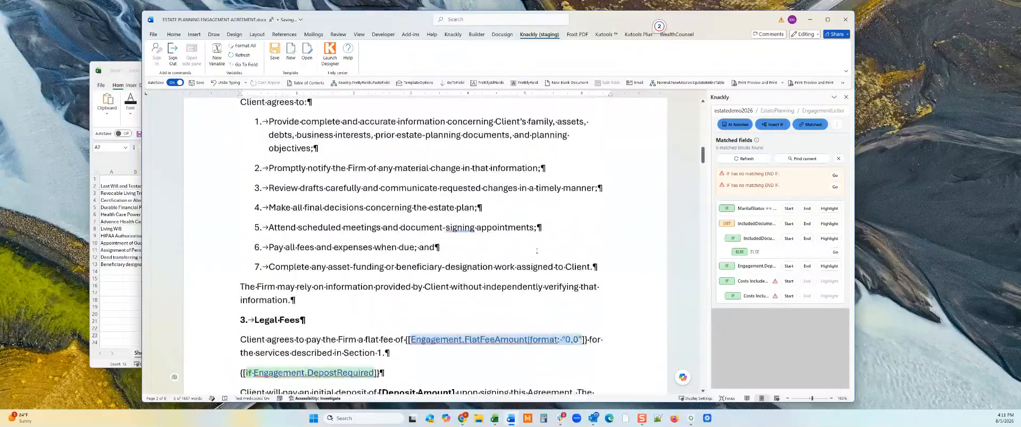
scroll(511, 261, "up", 5)
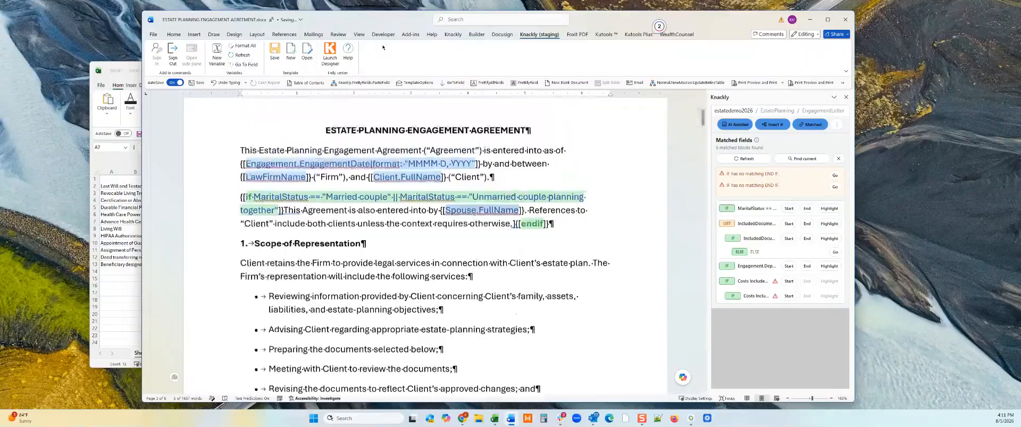